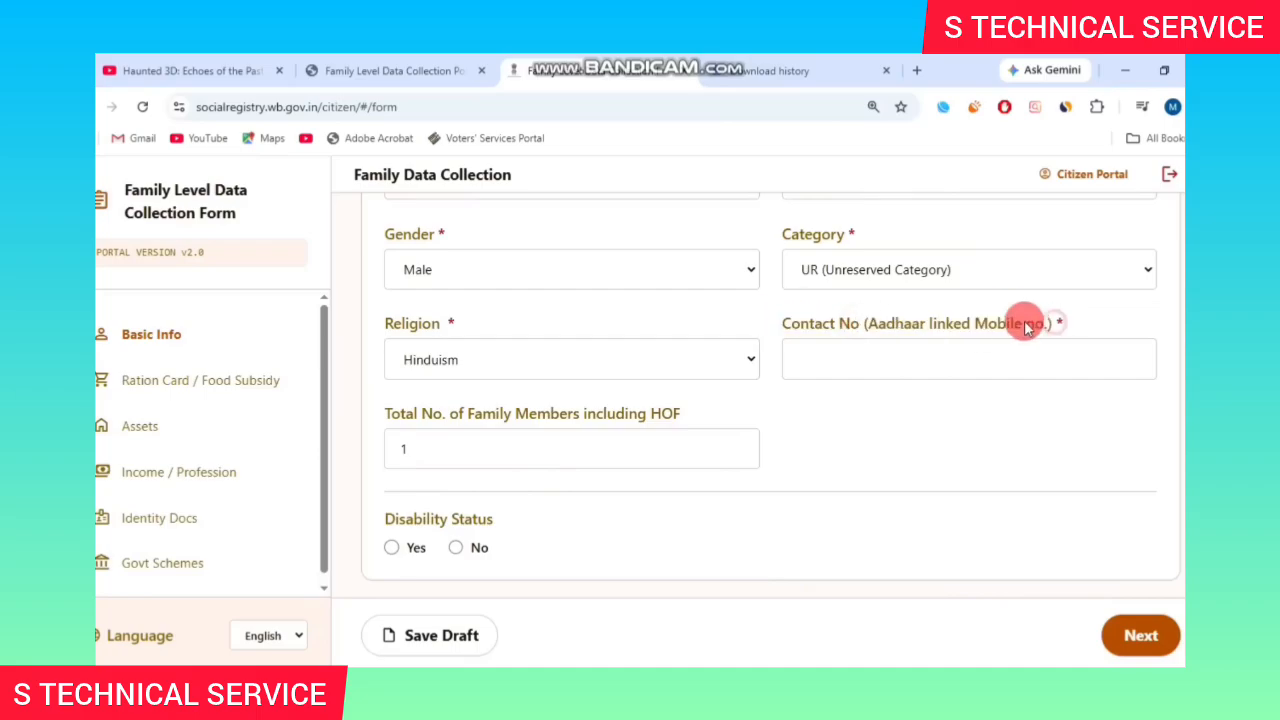
# Set Total No. of Family Members to 3 and answer No for disability.
pyautogui.tripleClick(957, 325)
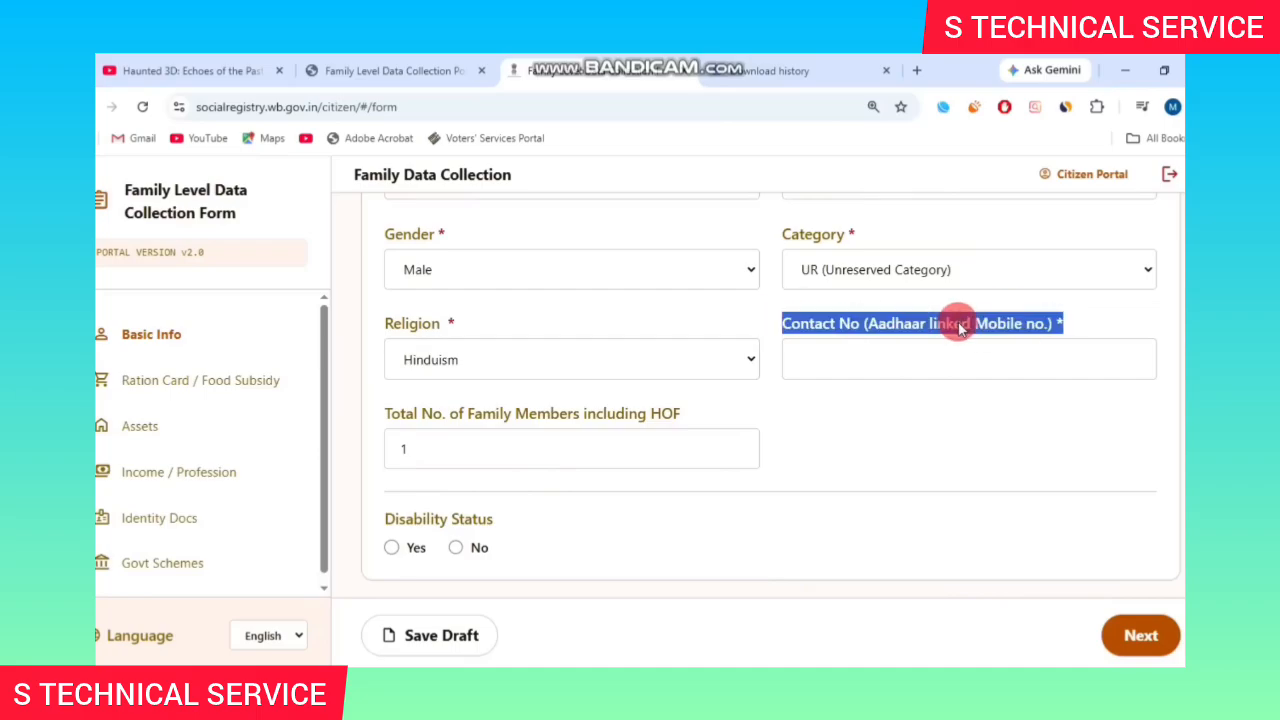
pyautogui.click(383, 411)
pyautogui.click(395, 452)
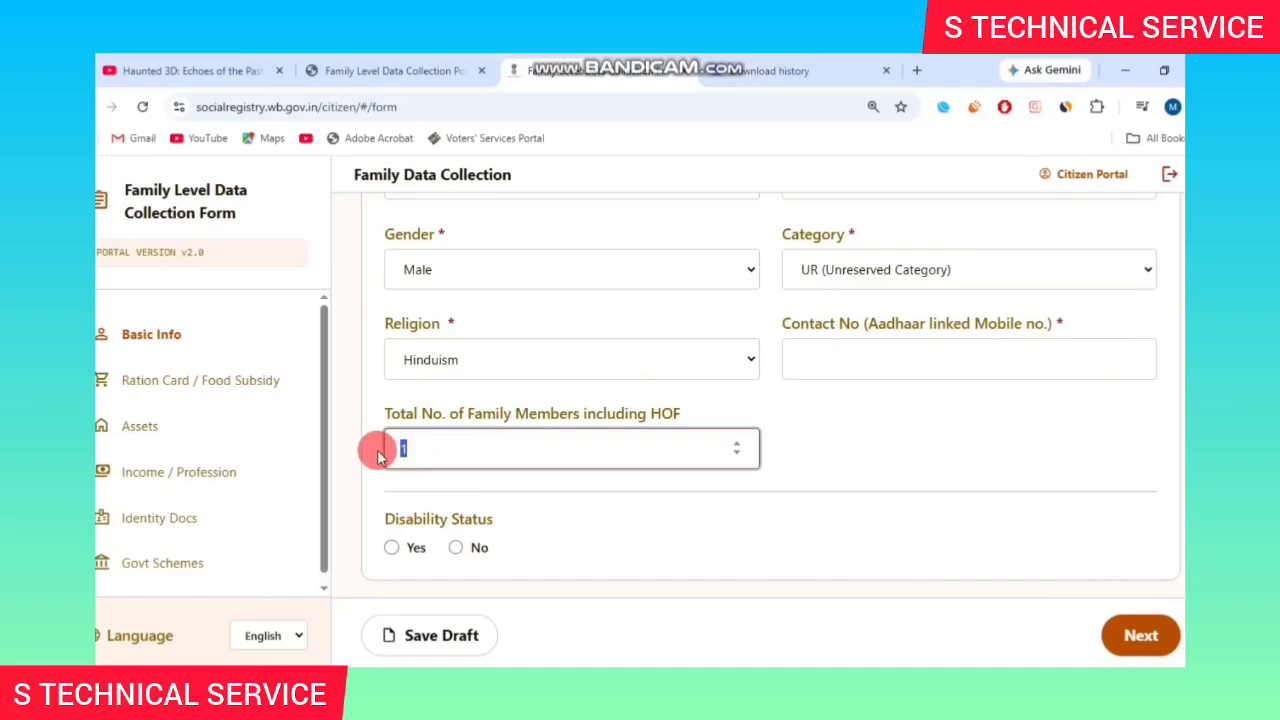
pyautogui.scroll(5, 1029, 509)
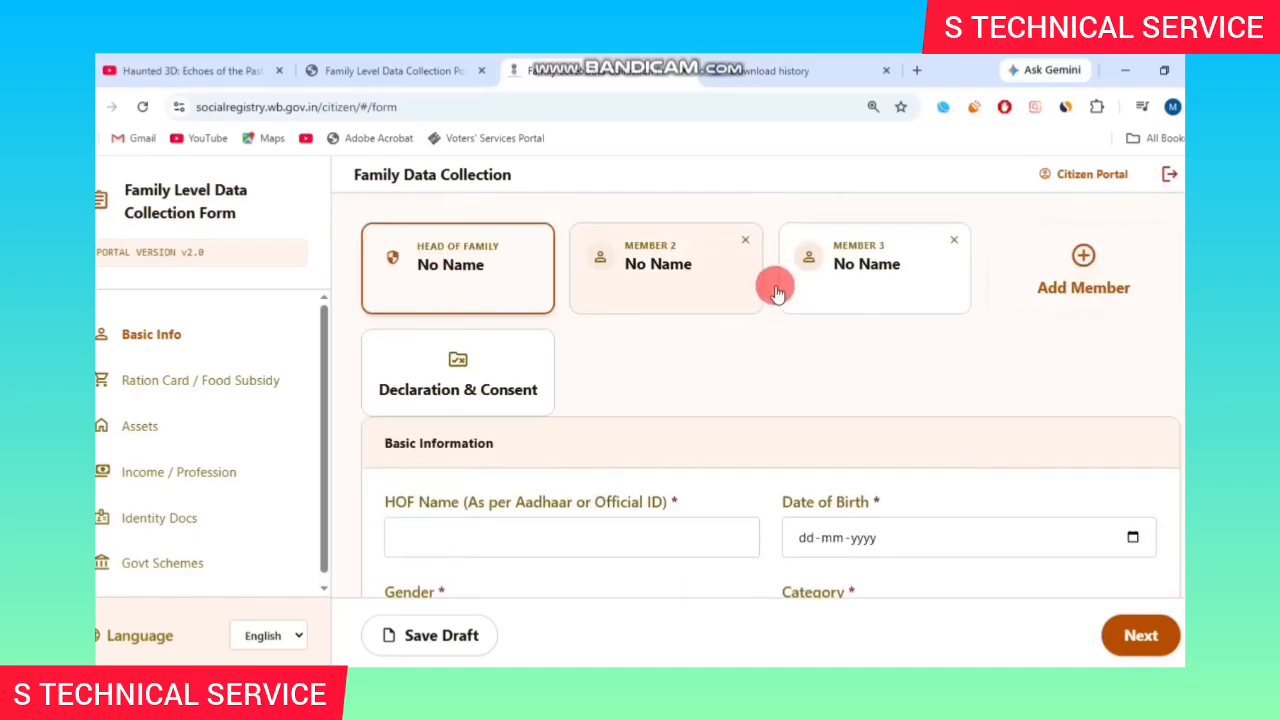
pyautogui.scroll(-5, 723, 363)
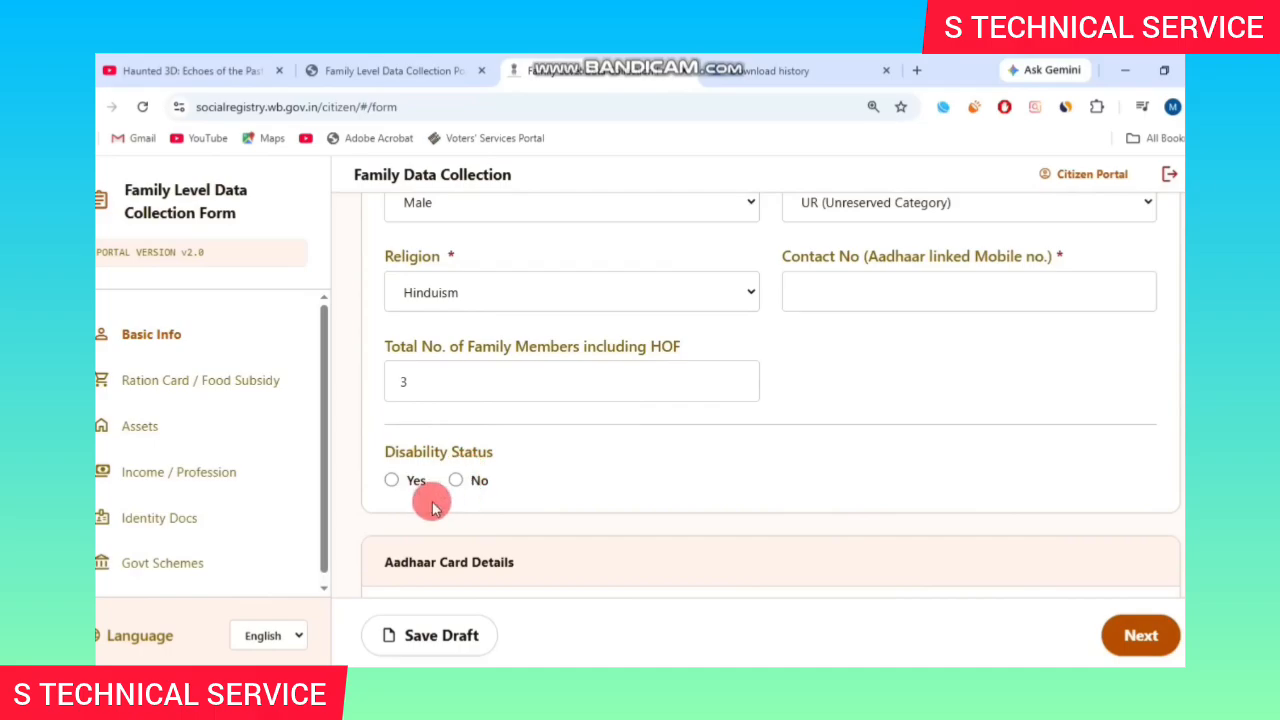
pyautogui.click(391, 480)
pyautogui.scroll(-2, 430, 400)
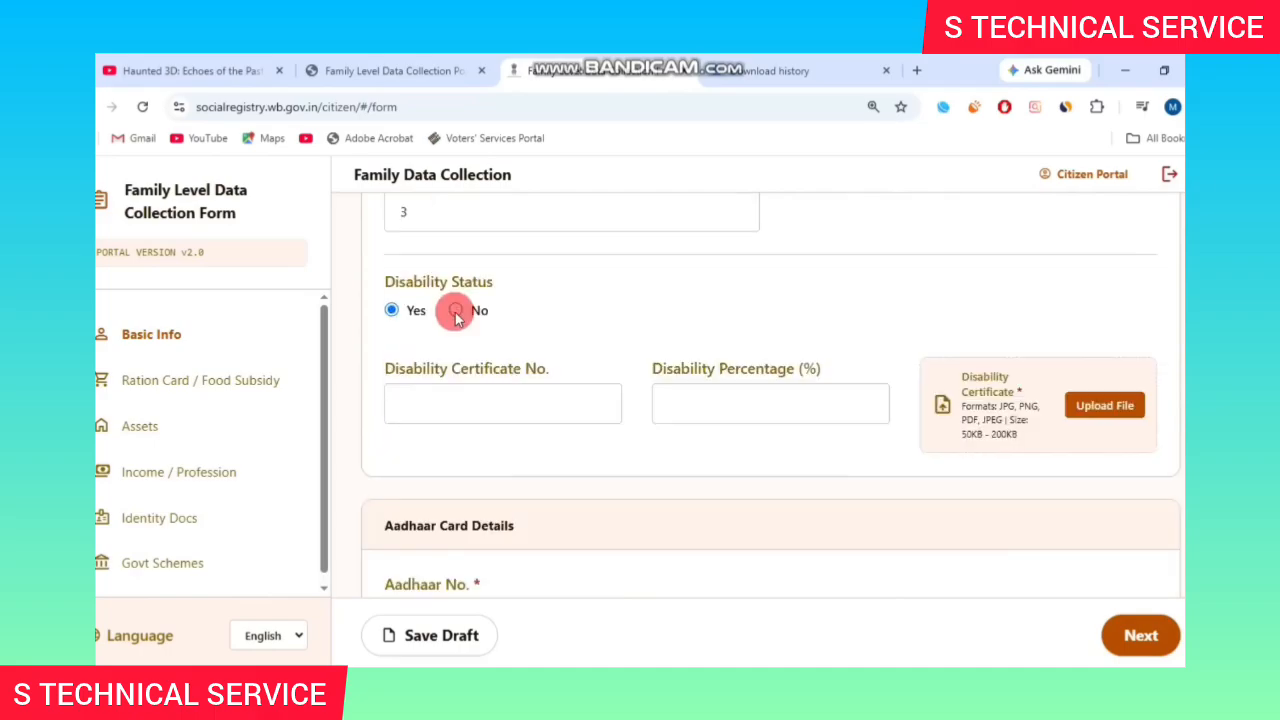
pyautogui.click(455, 310)
# Fill in the Aadhaar field and set the Area Type to Rural.
pyautogui.scroll(-1, 566, 366)
pyautogui.moveTo(386, 304); pyautogui.dragTo(508, 300)
pyautogui.moveTo(388, 362); pyautogui.dragTo(563, 358)
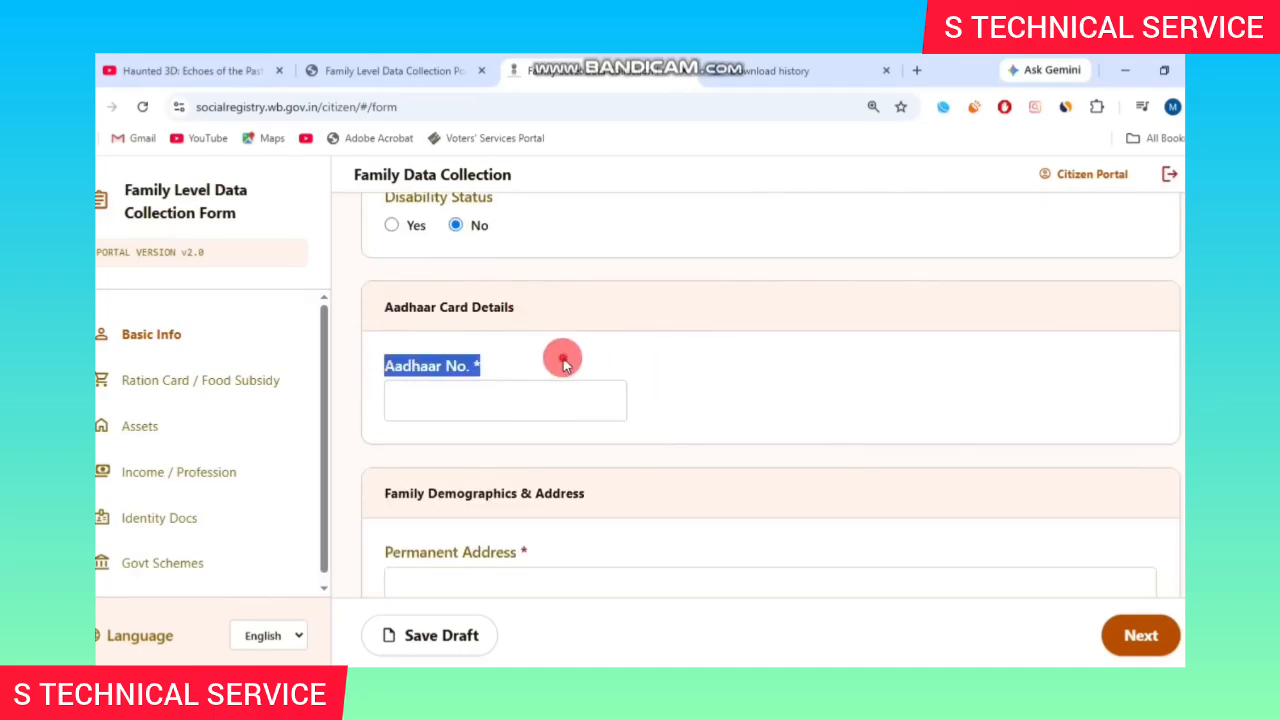
pyautogui.click(563, 358)
pyautogui.scroll(-1, 566, 342)
pyautogui.click(466, 314)
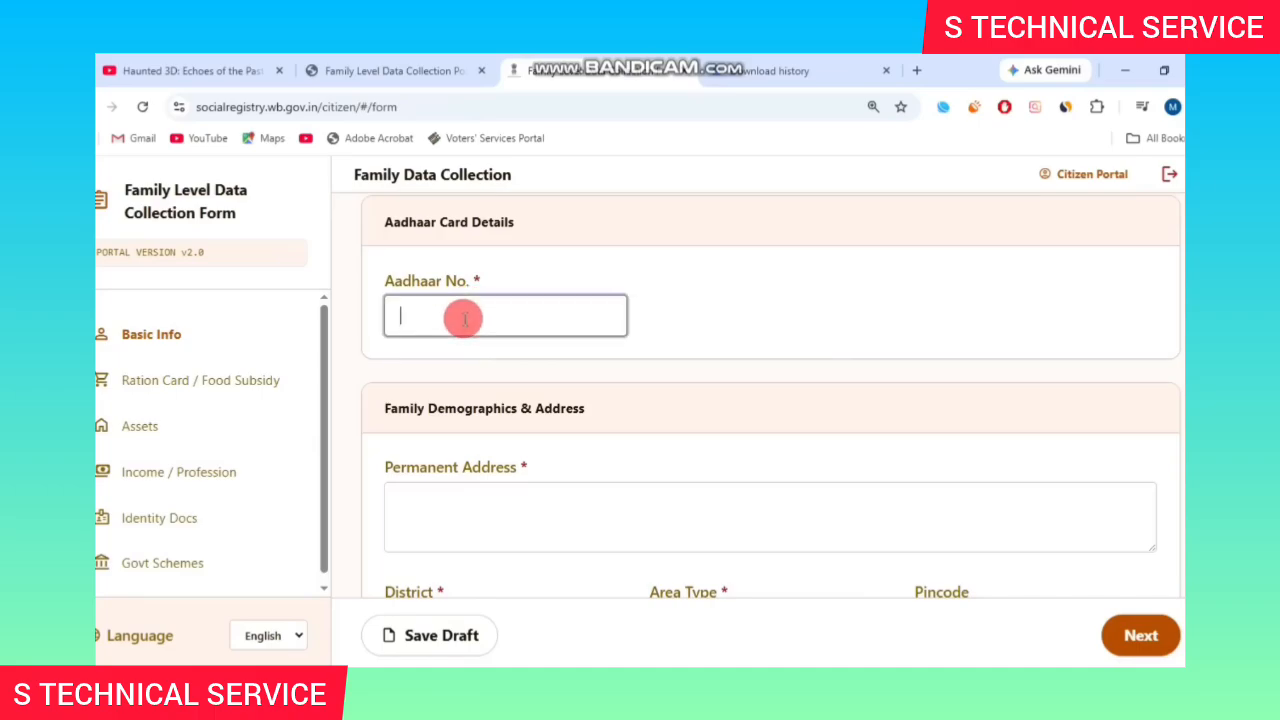
pyautogui.scroll(-2, 600, 400)
pyautogui.click(757, 463)
pyautogui.click(770, 517)
# Select Assembly Constituency 132 - Sagar and enter voter Part No. 75.
pyautogui.scroll(-1, 1103, 366)
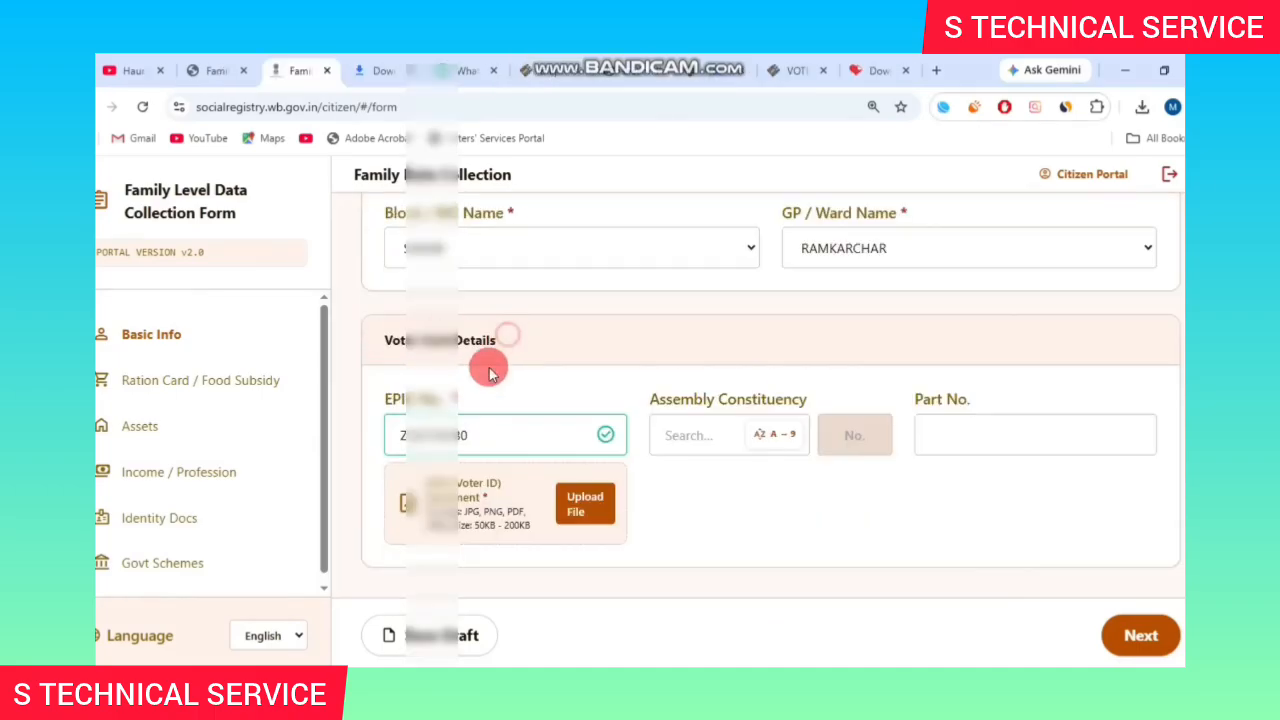
pyautogui.tripleClick(798, 399)
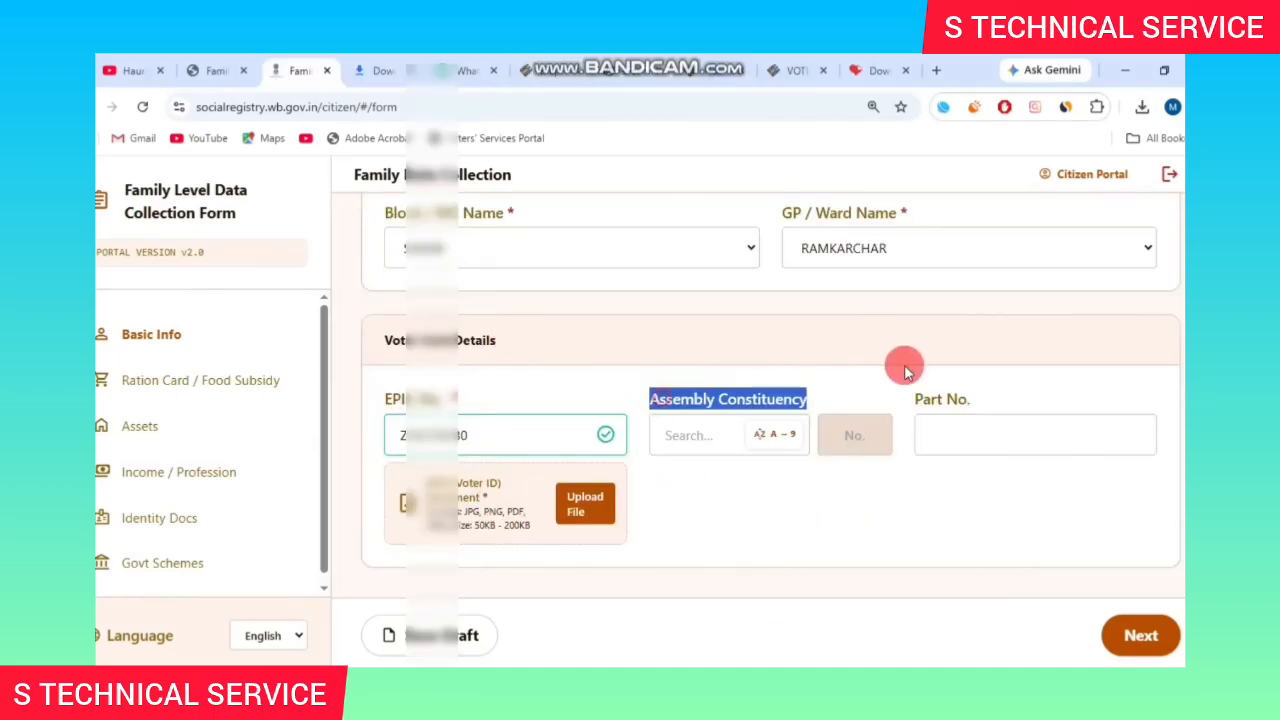
pyautogui.click(689, 437)
pyautogui.write('132')
pyautogui.click(755, 482)
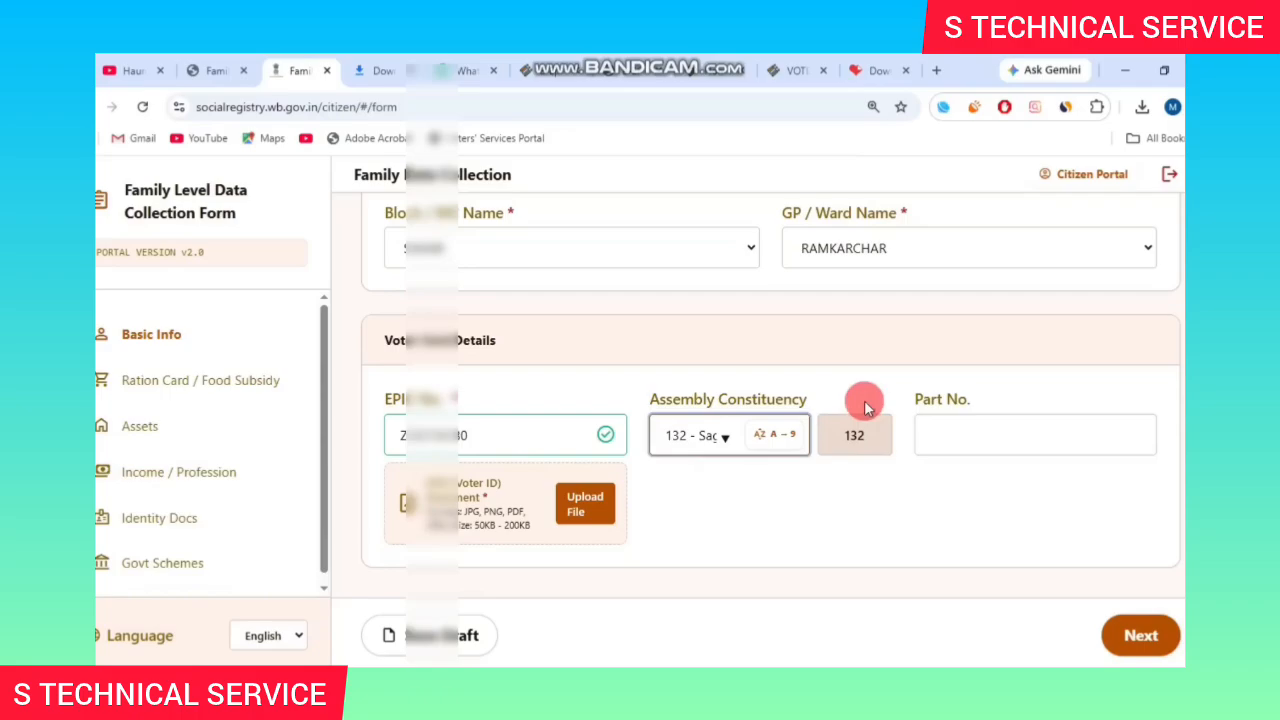
pyautogui.click(960, 438)
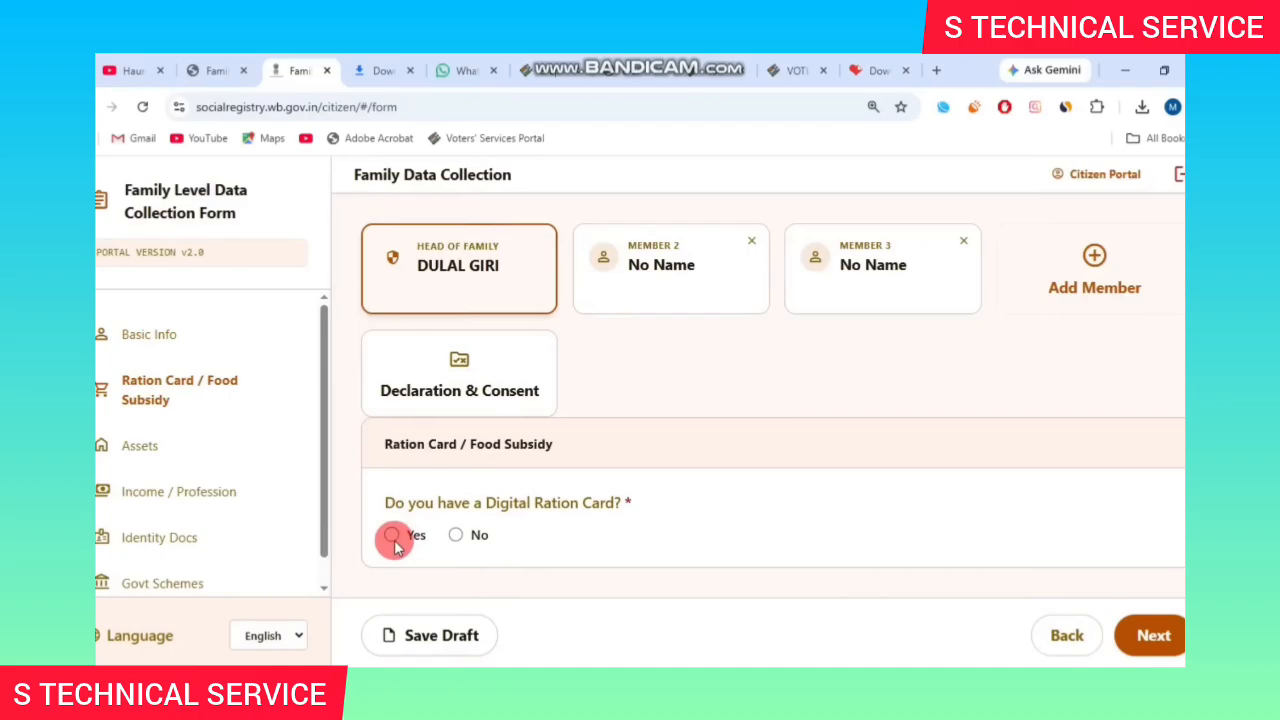
# Record a digital PHH ration card and Yes for three or more pucca rooms.
pyautogui.click(391, 534)
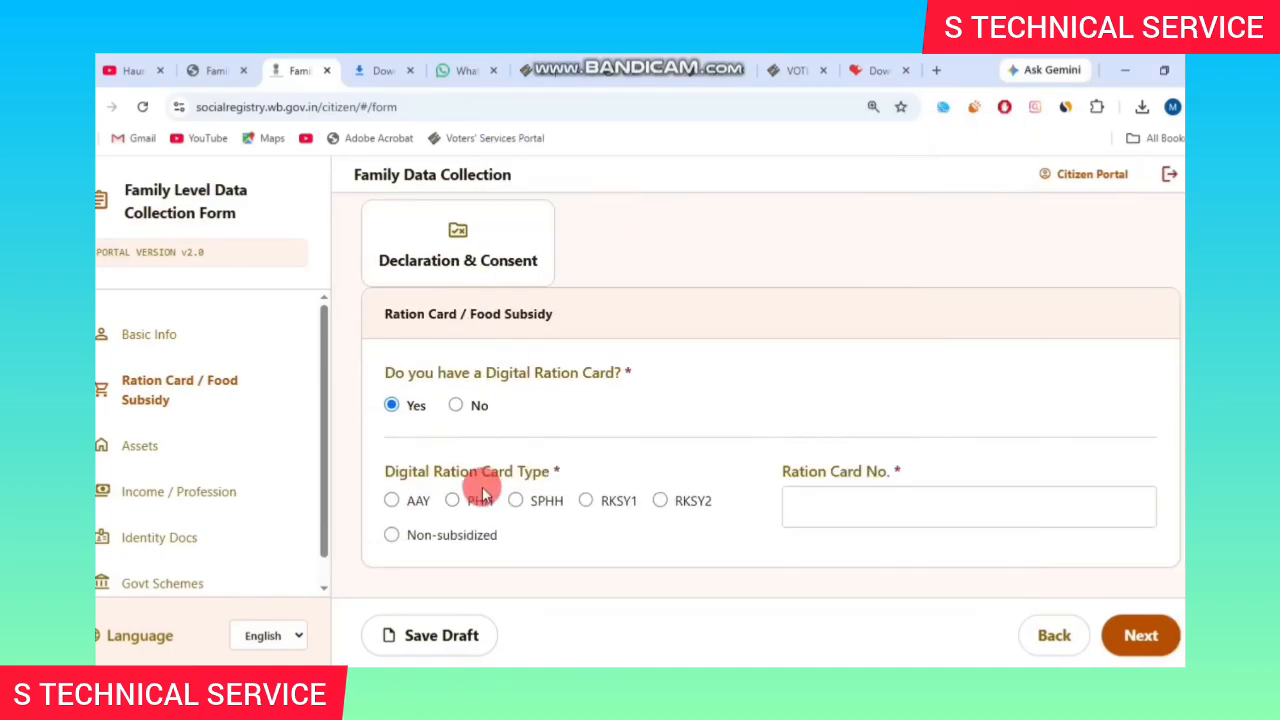
pyautogui.click(452, 500)
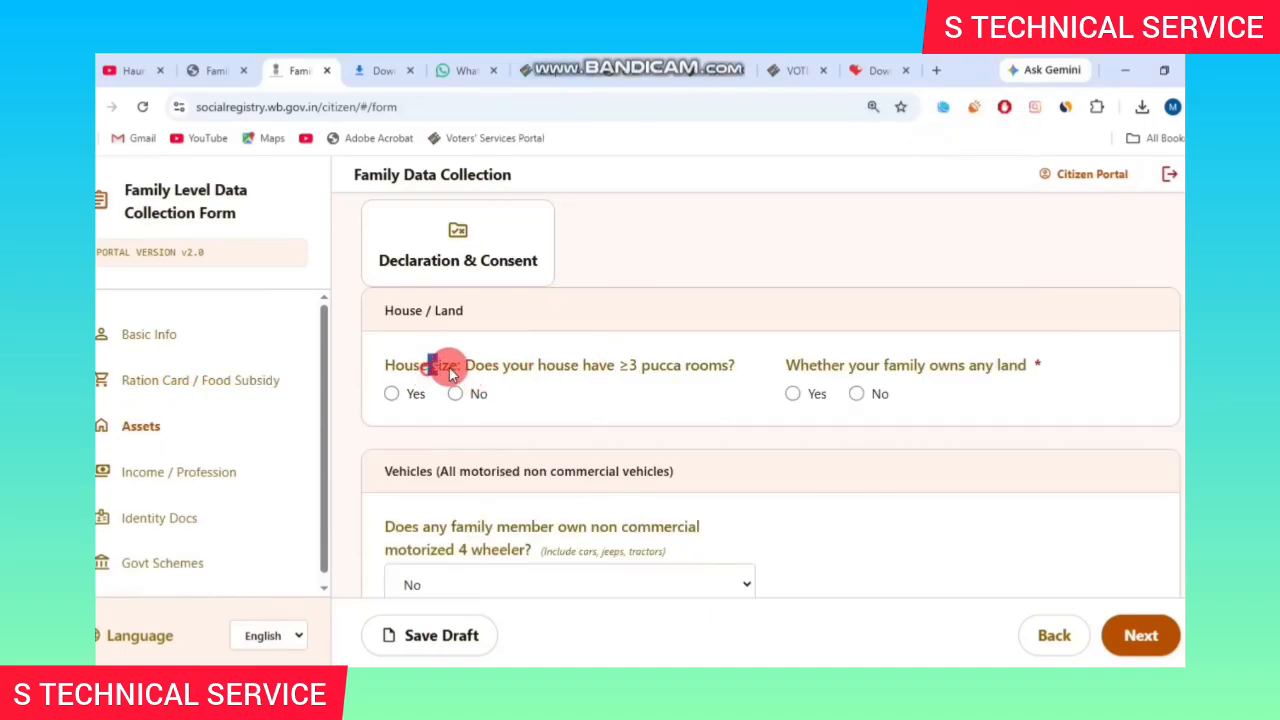
pyautogui.moveTo(448, 371); pyautogui.dragTo(566, 371)
pyautogui.click(633, 370)
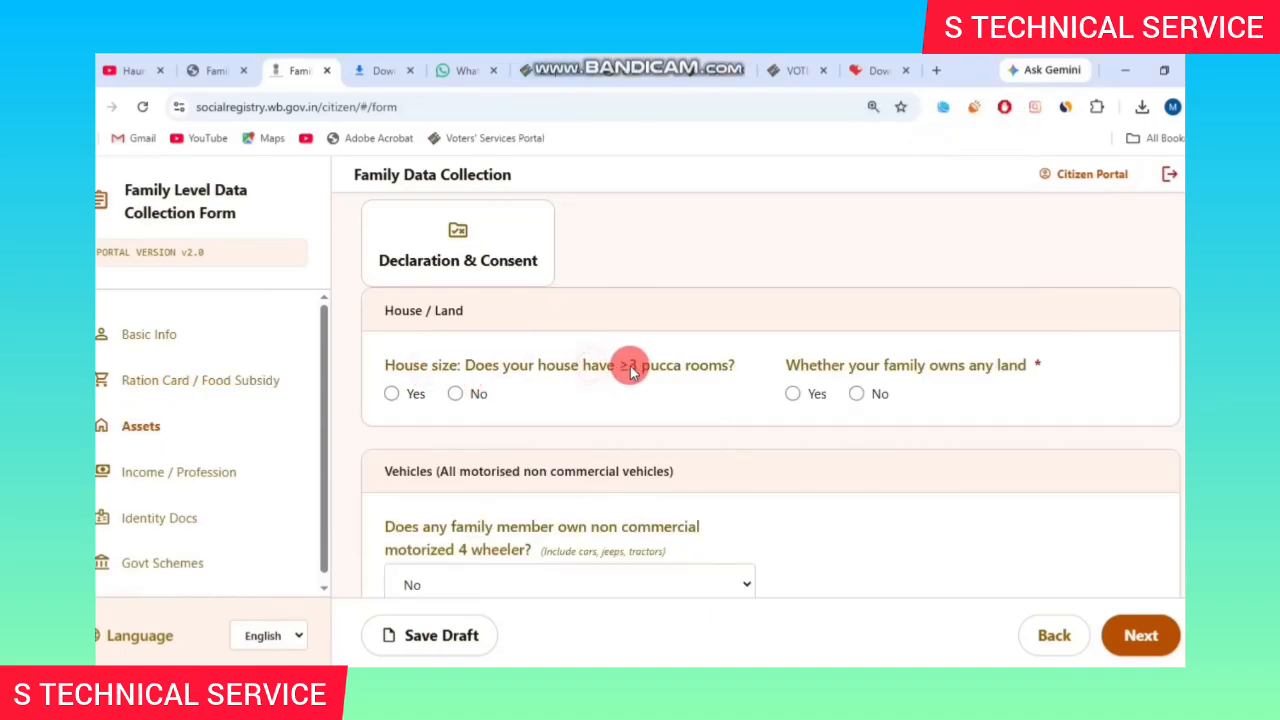
pyautogui.moveTo(676, 368); pyautogui.dragTo(684, 367)
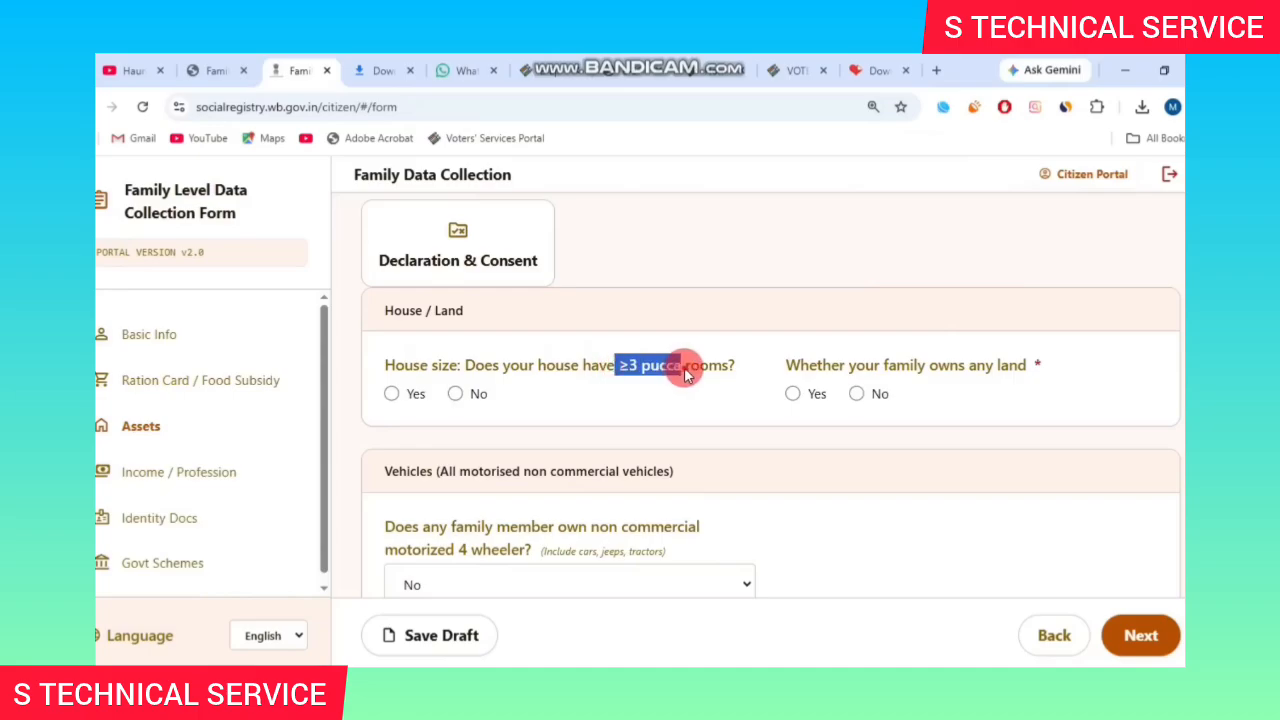
pyautogui.click(684, 367)
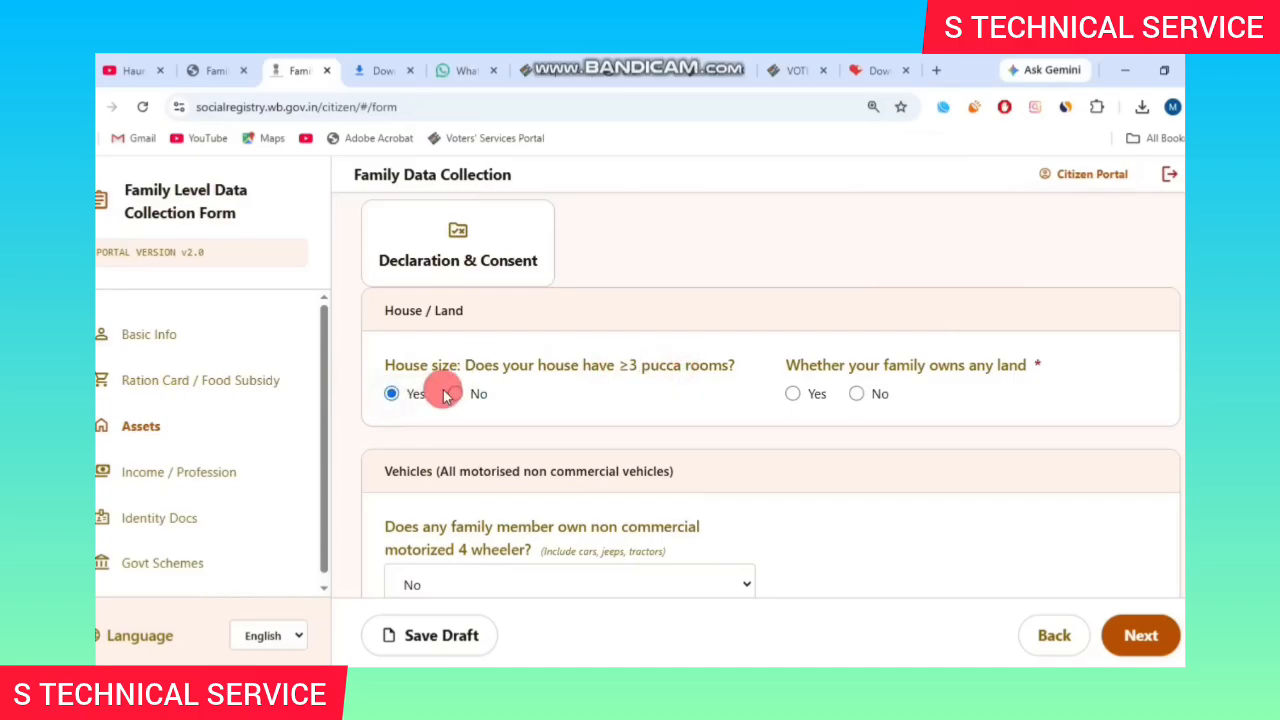
pyautogui.moveTo(620, 366); pyautogui.dragTo(660, 367)
pyautogui.click(660, 367)
# Answer Yes to owning land, fill the landholding field, and keep four-wheeler ownership No.
pyautogui.click(388, 397)
pyautogui.moveTo(794, 363); pyautogui.dragTo(970, 366)
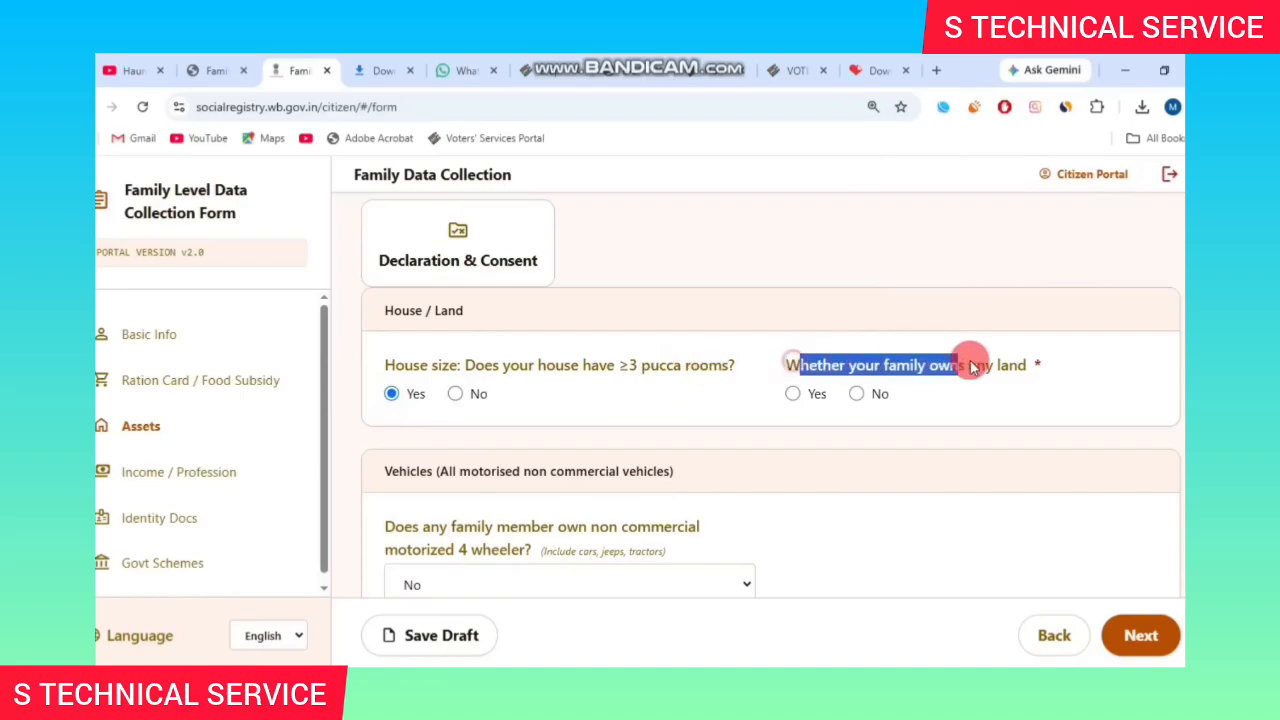
pyautogui.click(793, 394)
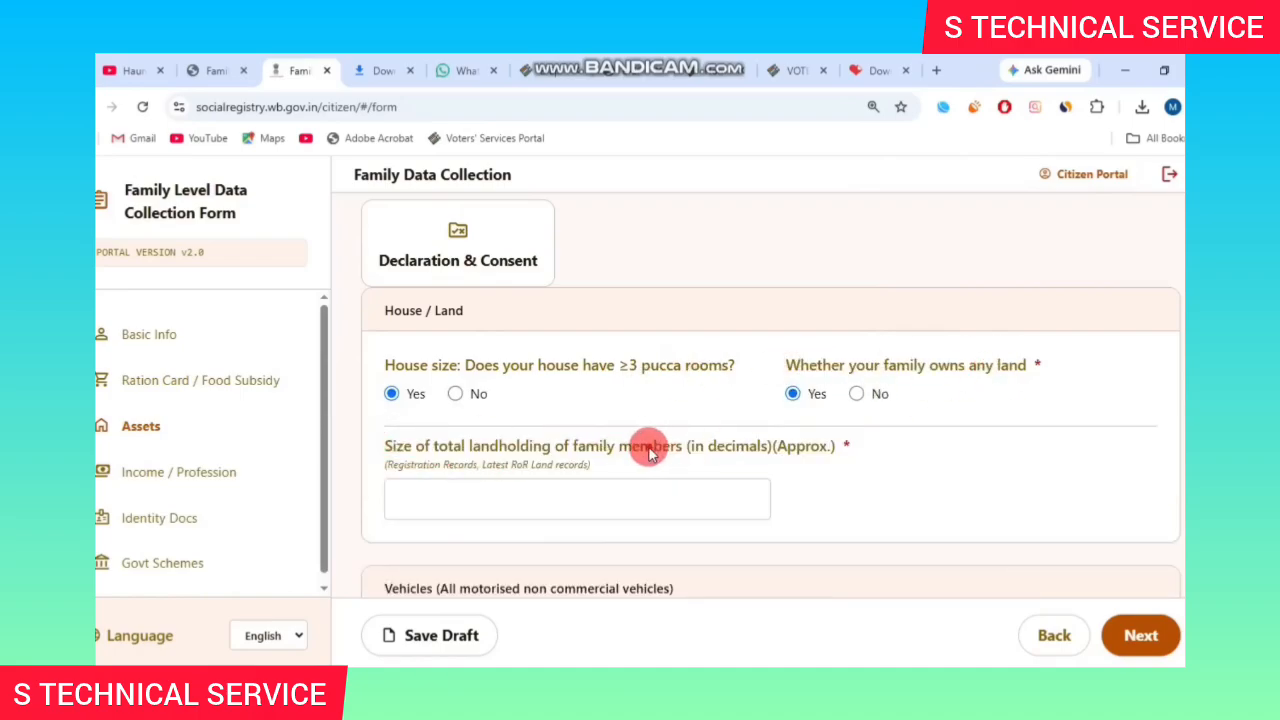
pyautogui.click(628, 510)
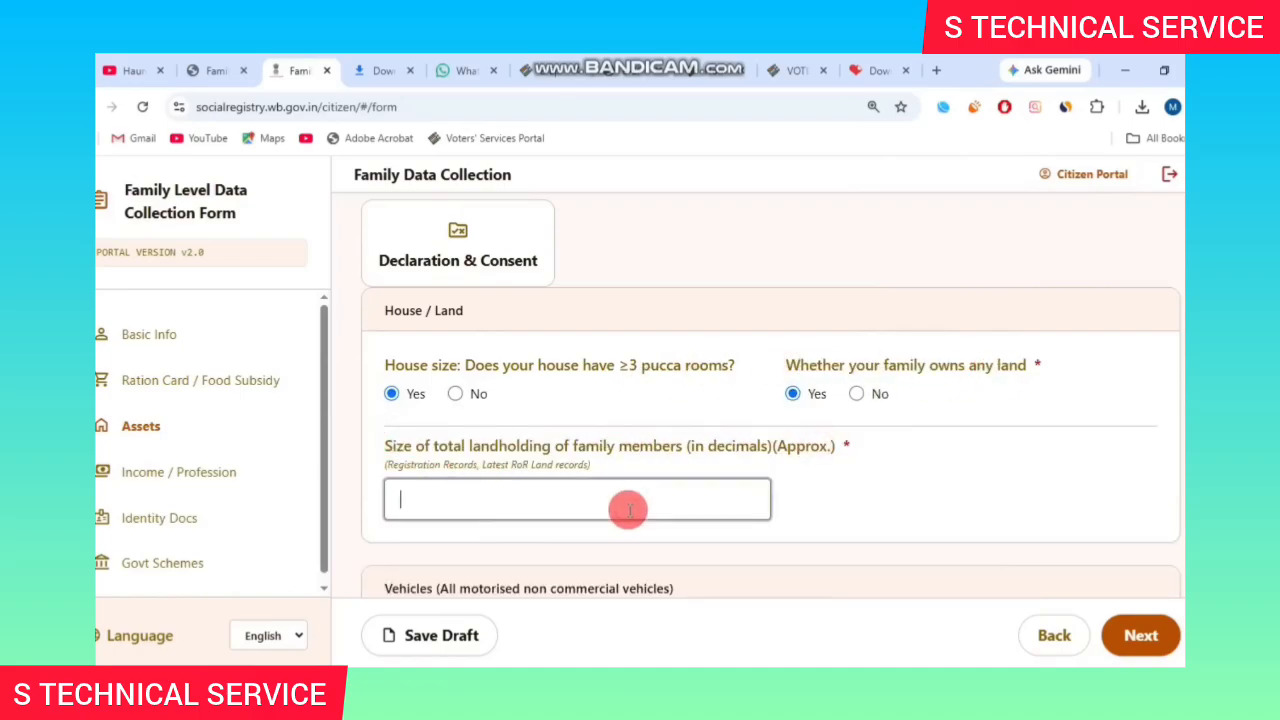
pyautogui.scroll(-3, 632, 508)
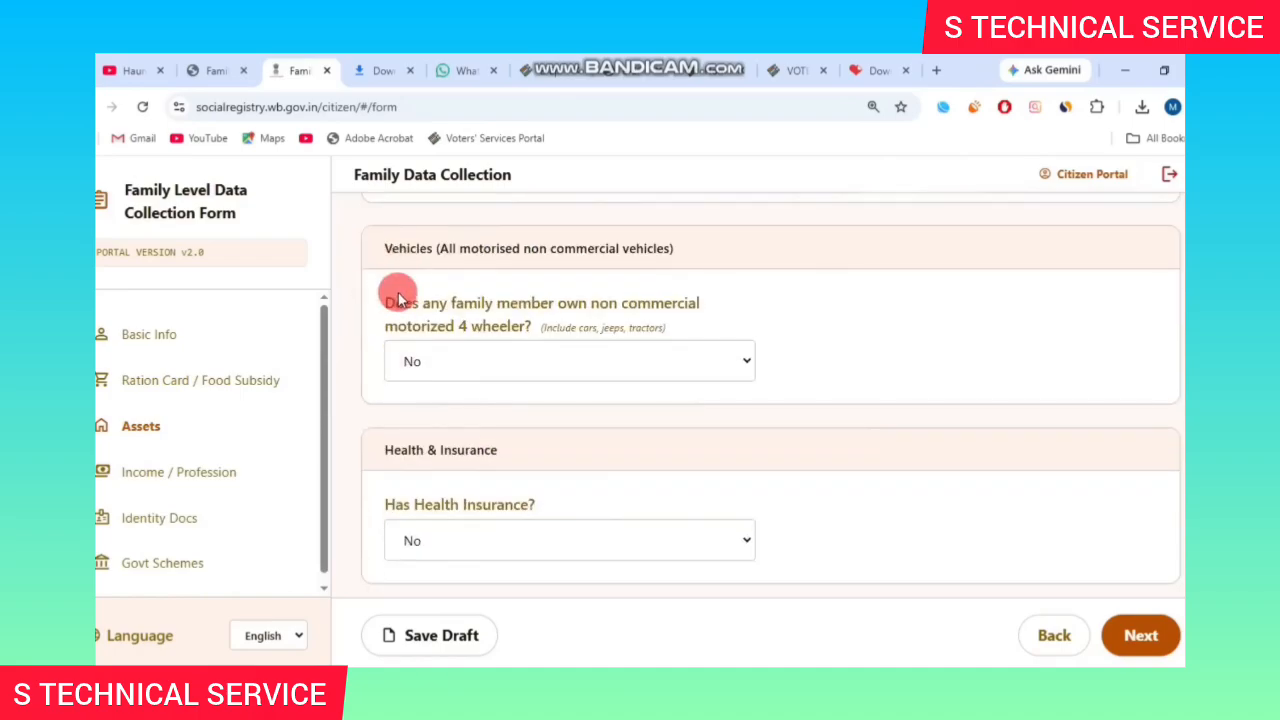
pyautogui.click(482, 358)
pyautogui.click(537, 371)
# Set health insurance to Yes, type Government, scheme Swasthya Sathi.
pyautogui.scroll(-1, 500, 391)
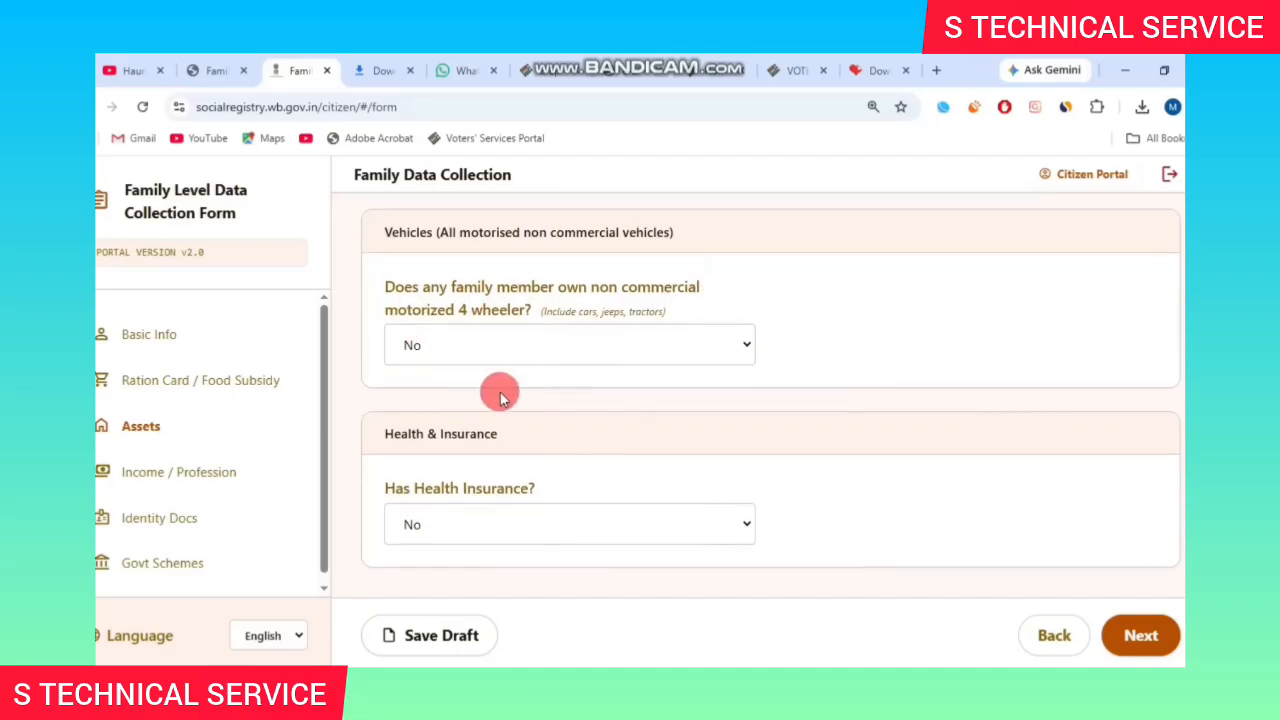
pyautogui.click(514, 545)
pyautogui.click(423, 580)
pyautogui.click(898, 530)
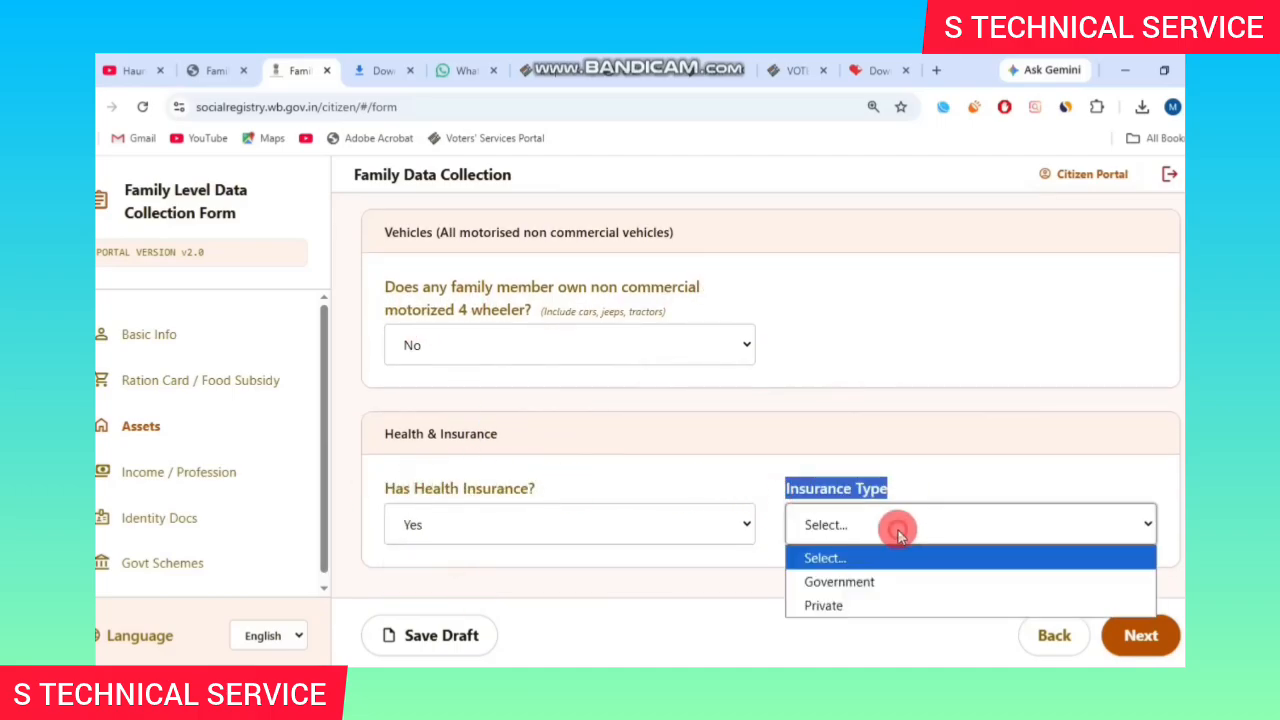
pyautogui.click(839, 581)
pyautogui.scroll(-1, 757, 477)
pyautogui.click(537, 497)
pyautogui.click(460, 553)
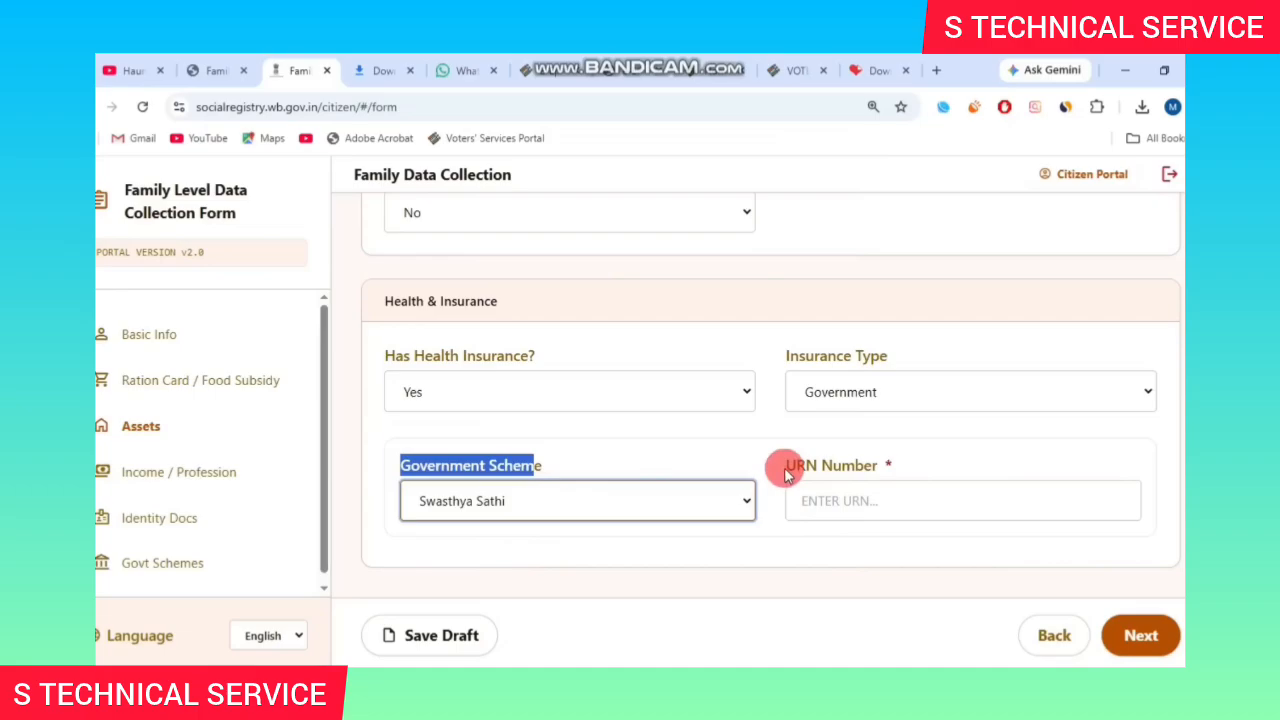
pyautogui.click(1141, 636)
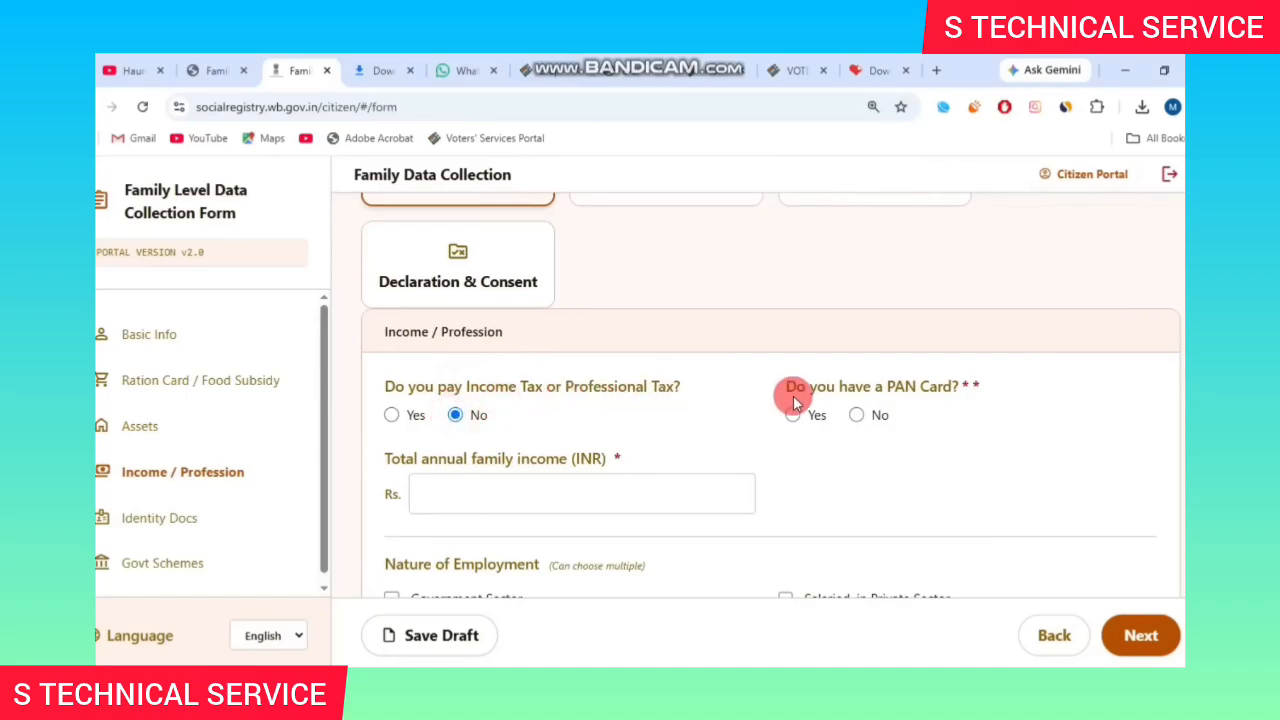
# Answer No to income tax, Yes to PAN card, and enter annual family income 75000.
pyautogui.moveTo(454, 388); pyautogui.dragTo(645, 387)
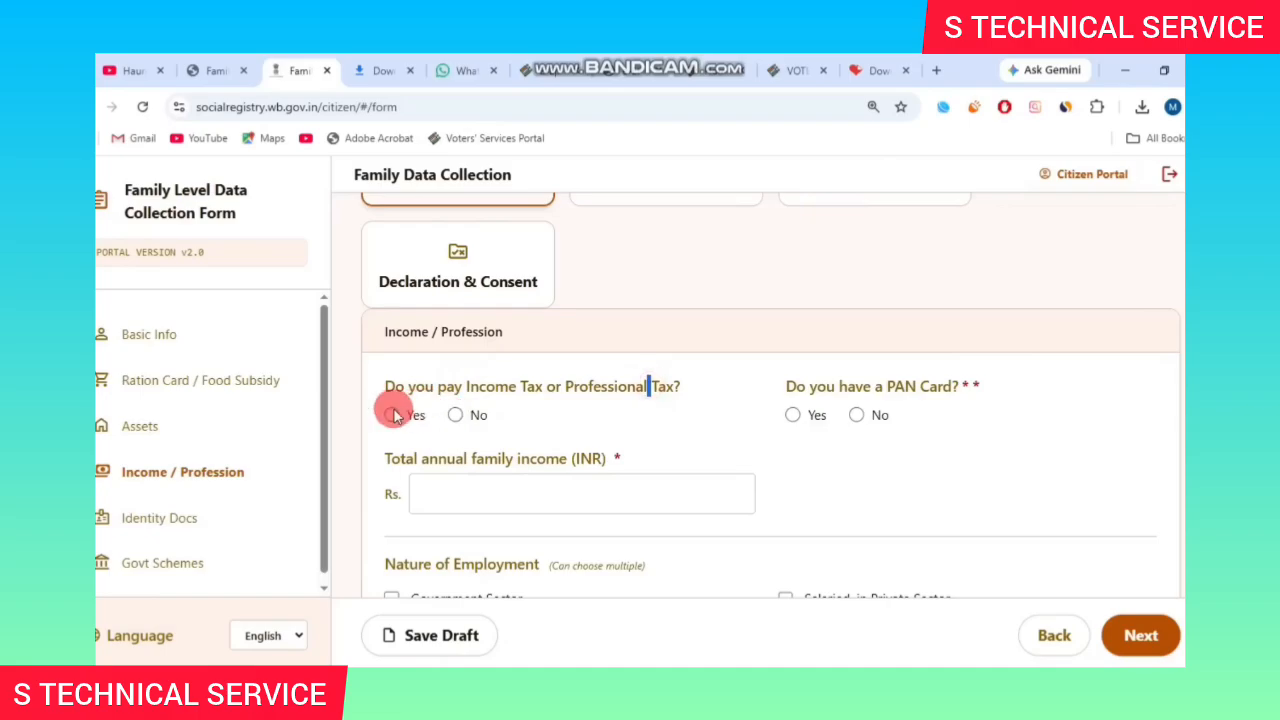
pyautogui.click(455, 415)
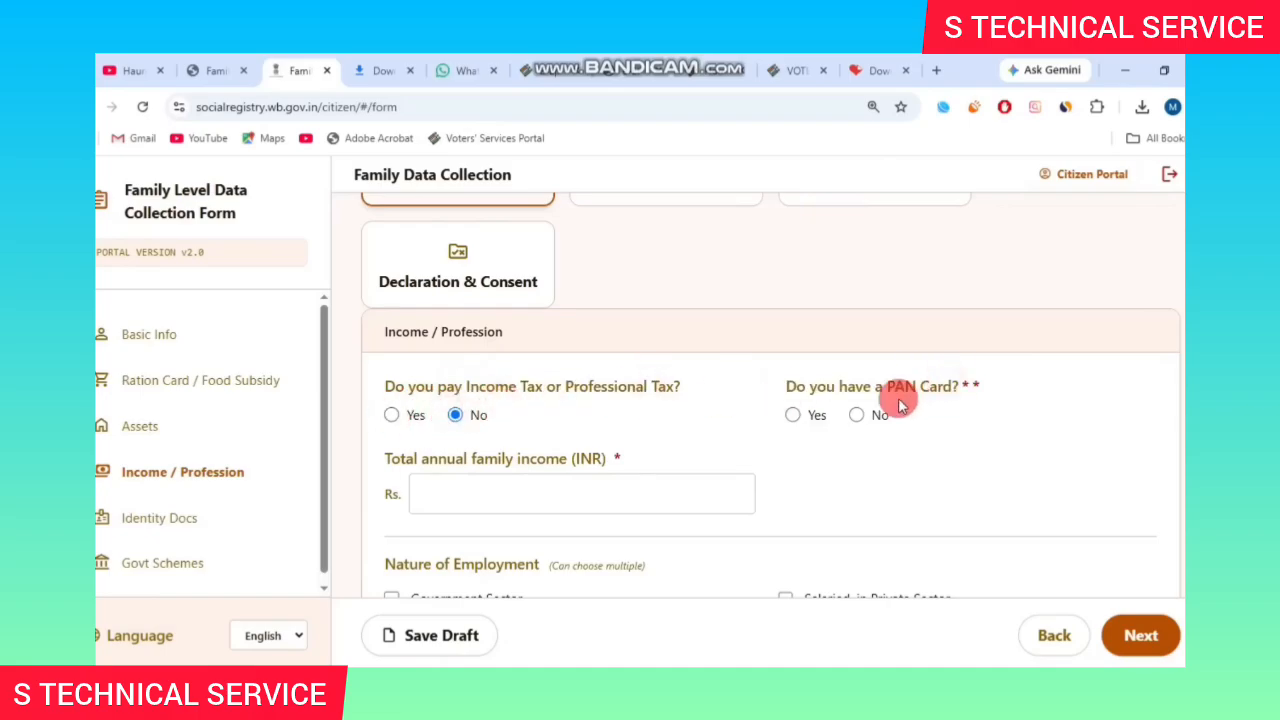
pyautogui.click(793, 413)
pyautogui.scroll(-3, 451, 374)
pyautogui.click(527, 421)
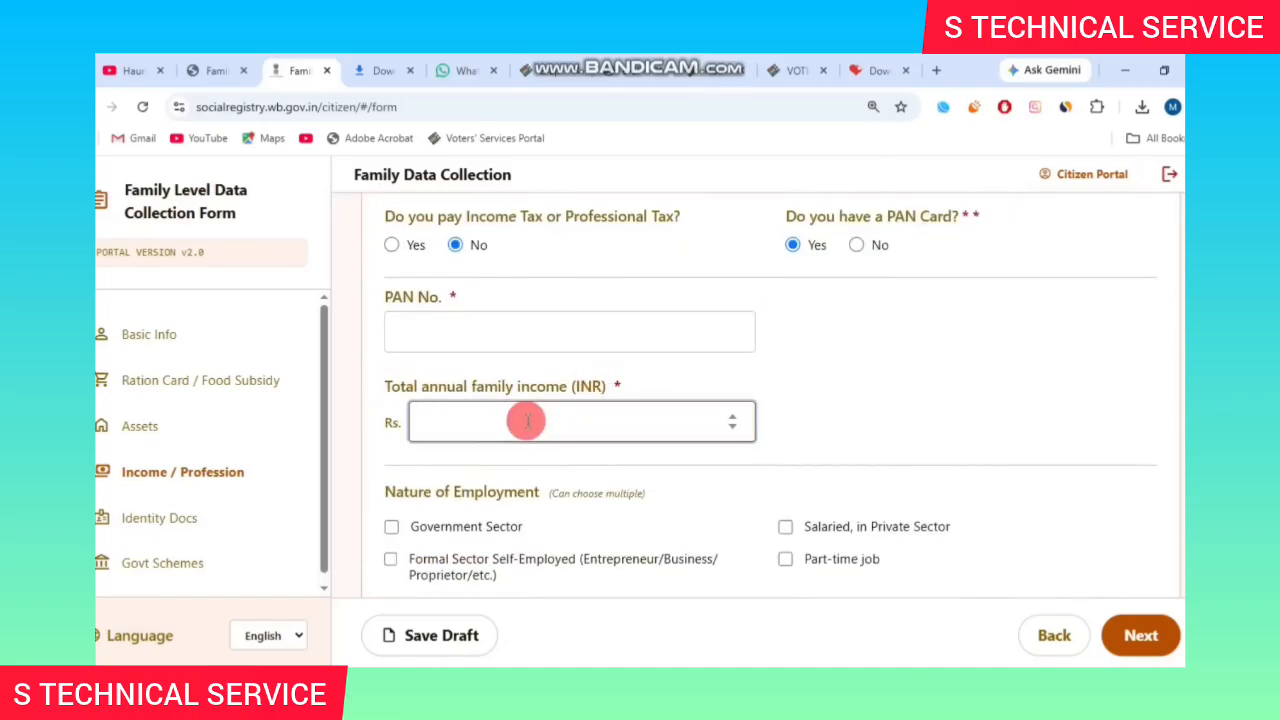
pyautogui.write('75000')
# Set formal sector self-employed, Lower than 10th, and No for constitutional post, pensioner and GST.
pyautogui.scroll(-3, 646, 428)
pyautogui.click(430, 305)
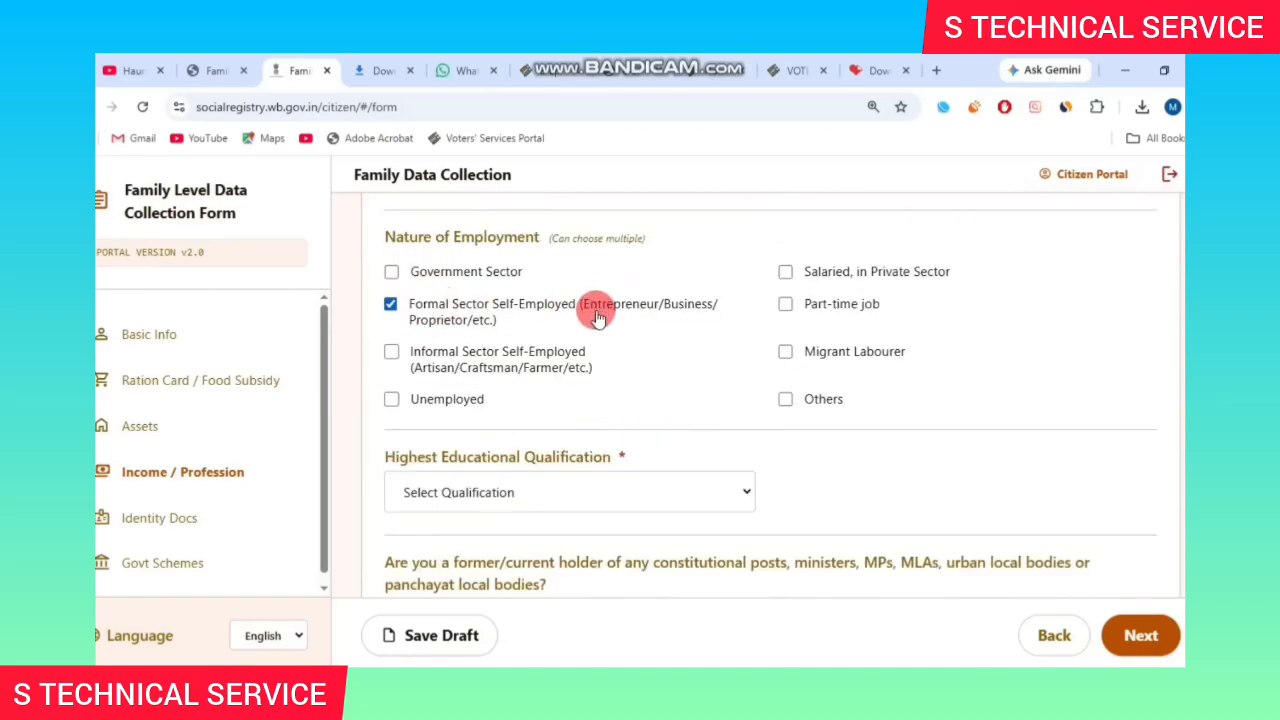
pyautogui.scroll(-1, 709, 441)
pyautogui.click(620, 408)
pyautogui.click(526, 486)
pyautogui.scroll(-2, 603, 287)
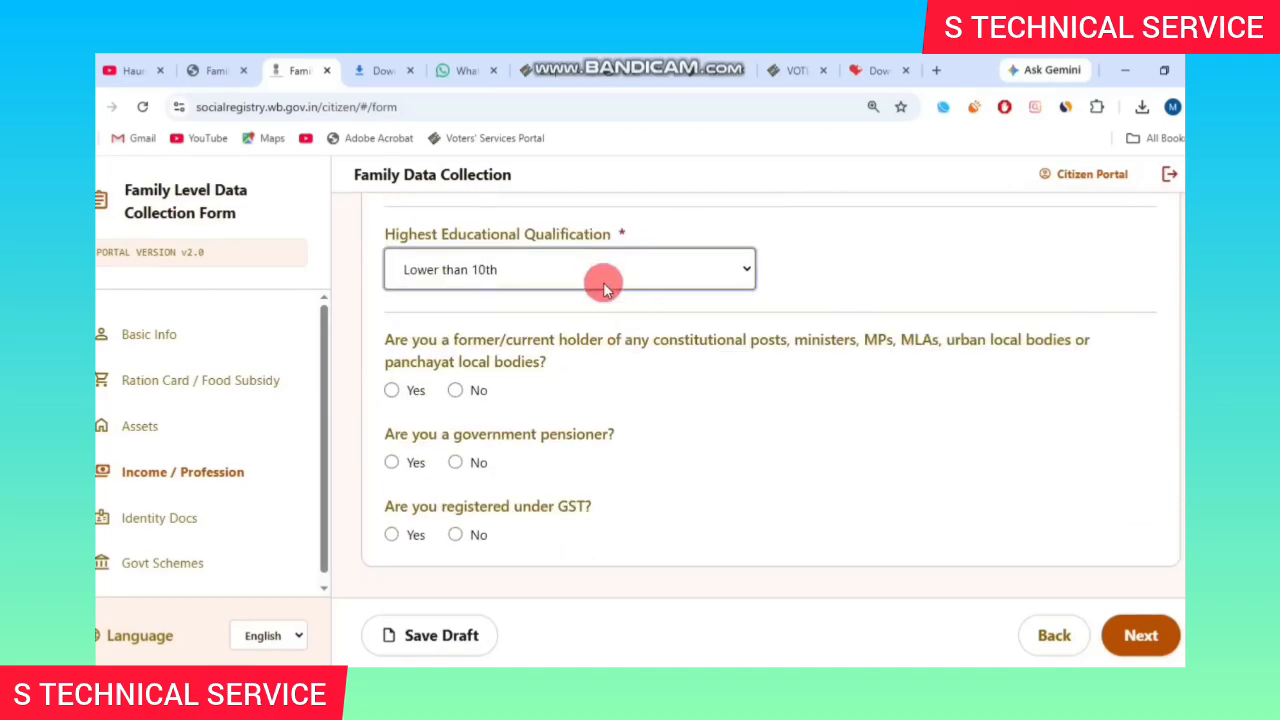
pyautogui.click(455, 390)
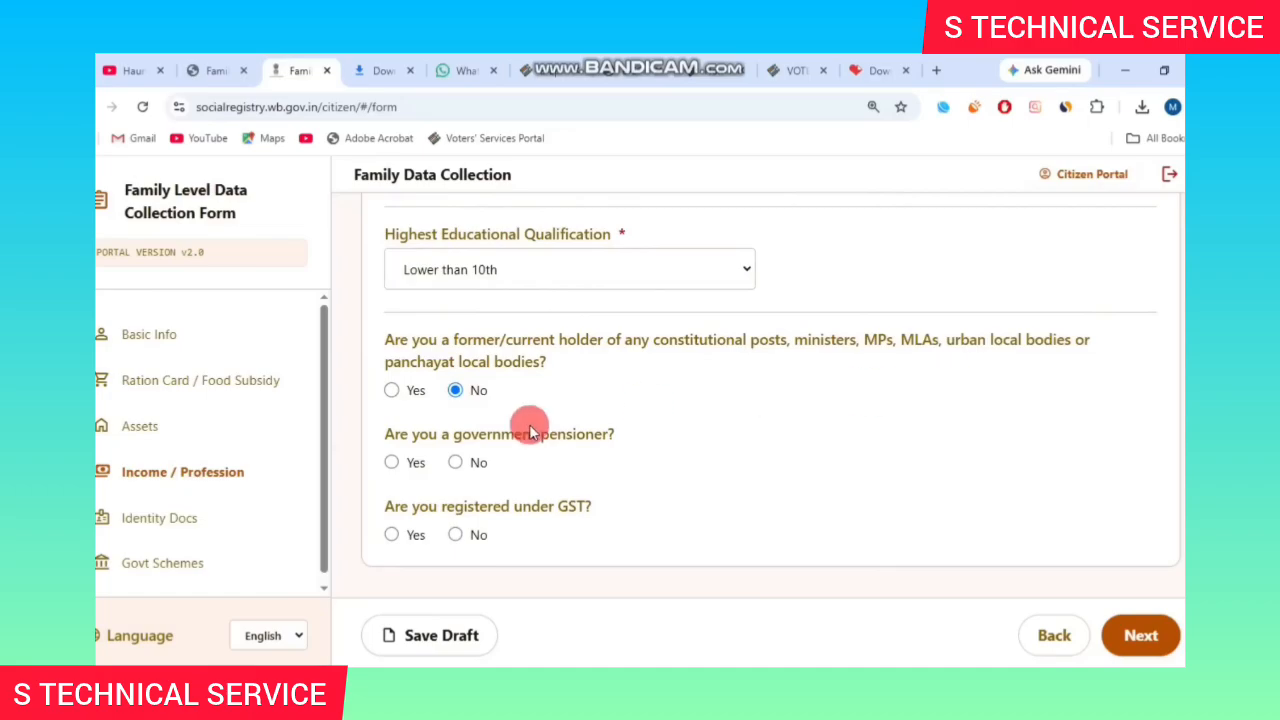
pyautogui.moveTo(450, 434); pyautogui.dragTo(617, 428)
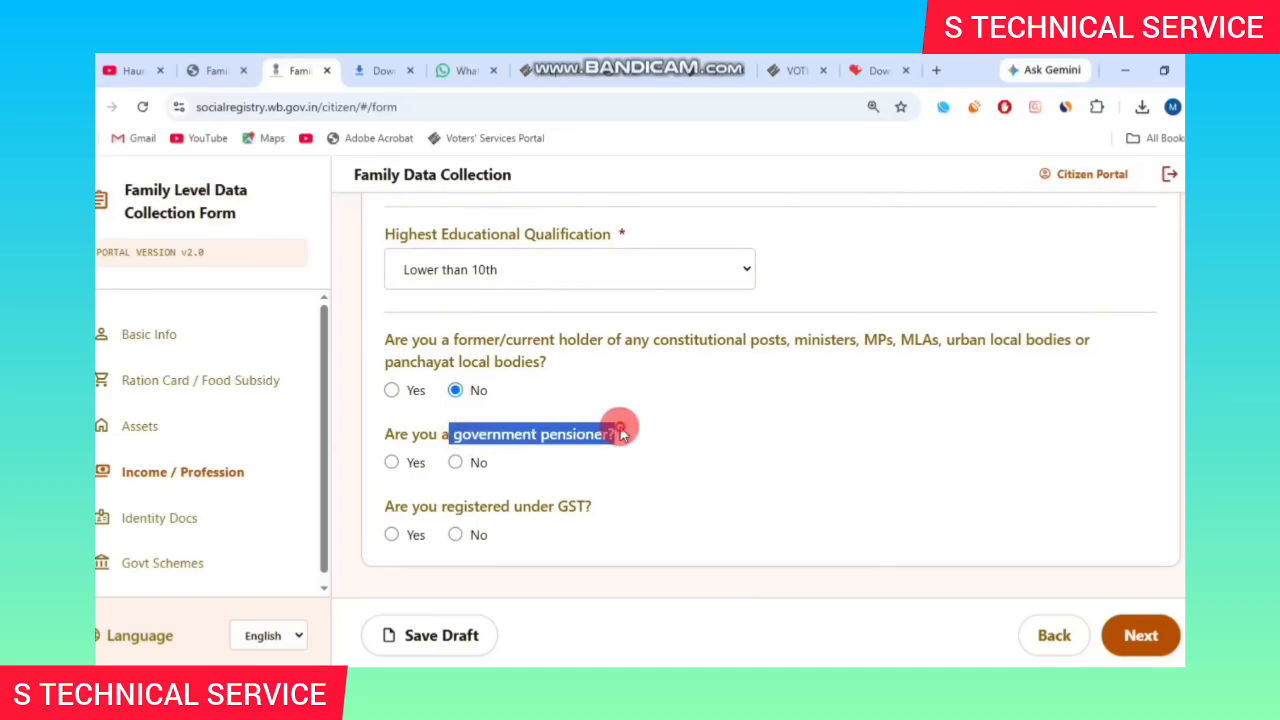
pyautogui.click(462, 440)
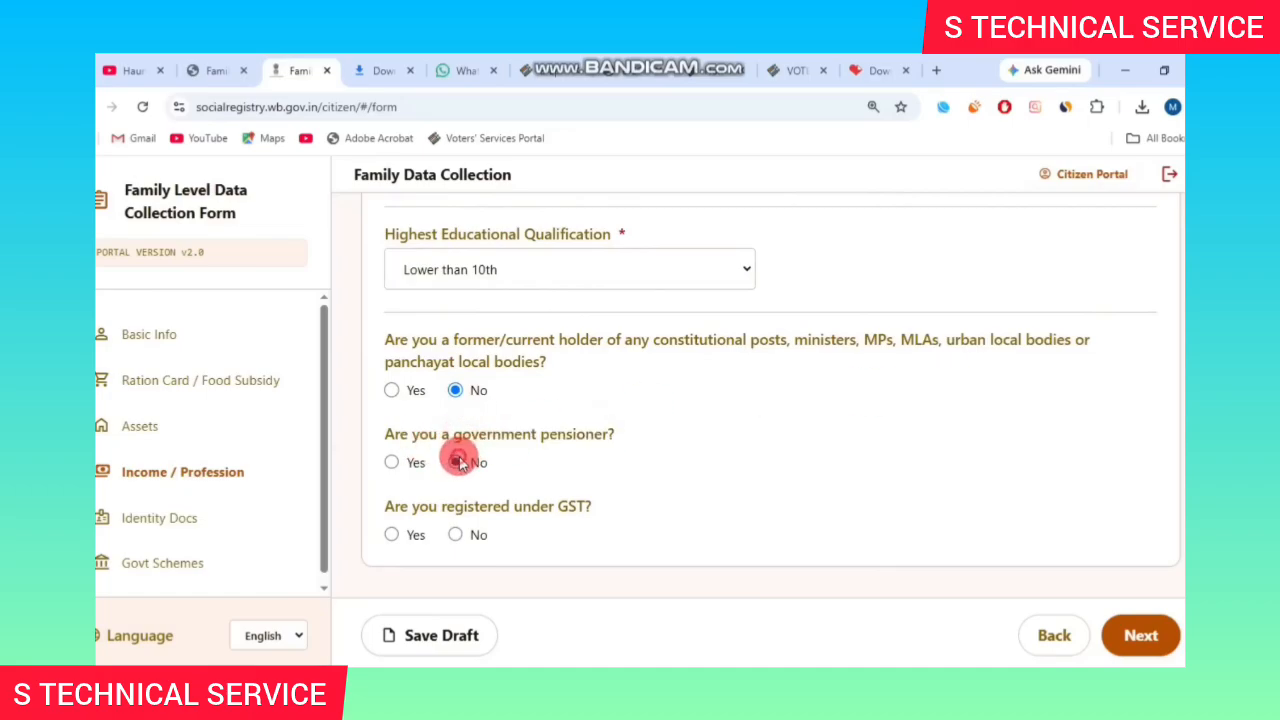
pyautogui.moveTo(412, 509); pyautogui.dragTo(566, 508)
pyautogui.click(564, 506)
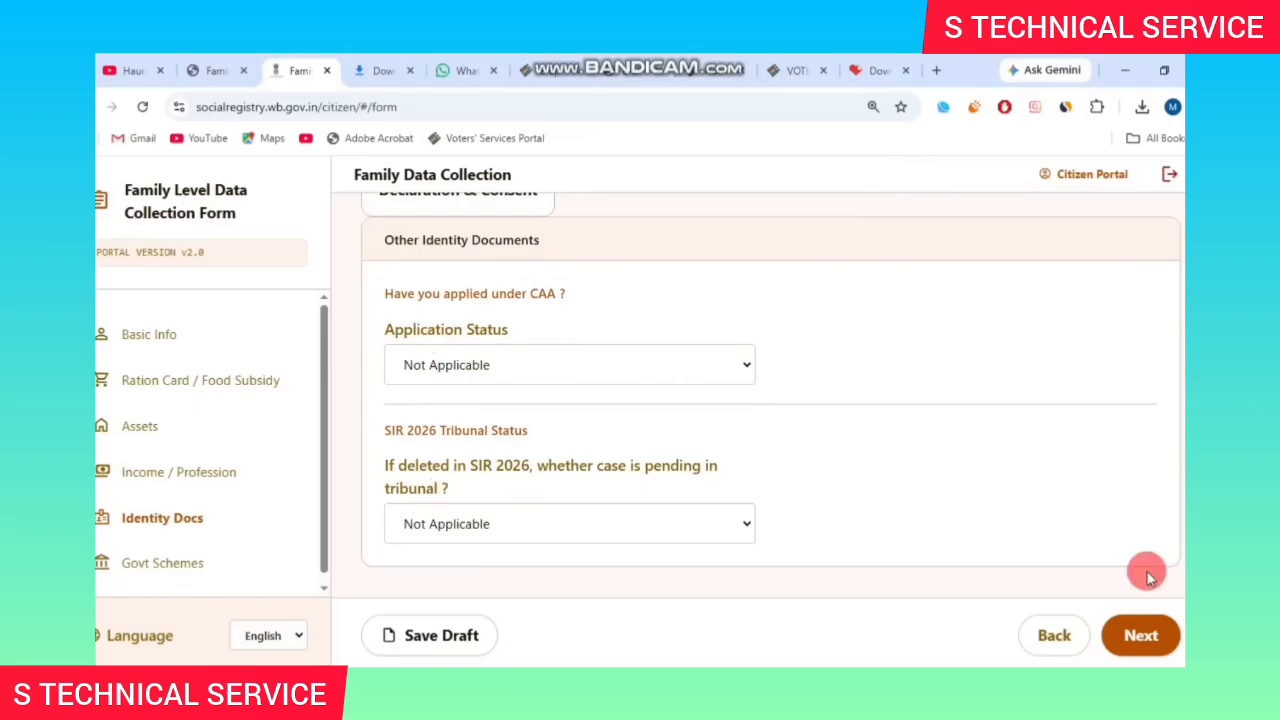
# Skip Identity Docs, set DBT scheme benefits to No, and save the draft.
pyautogui.click(507, 522)
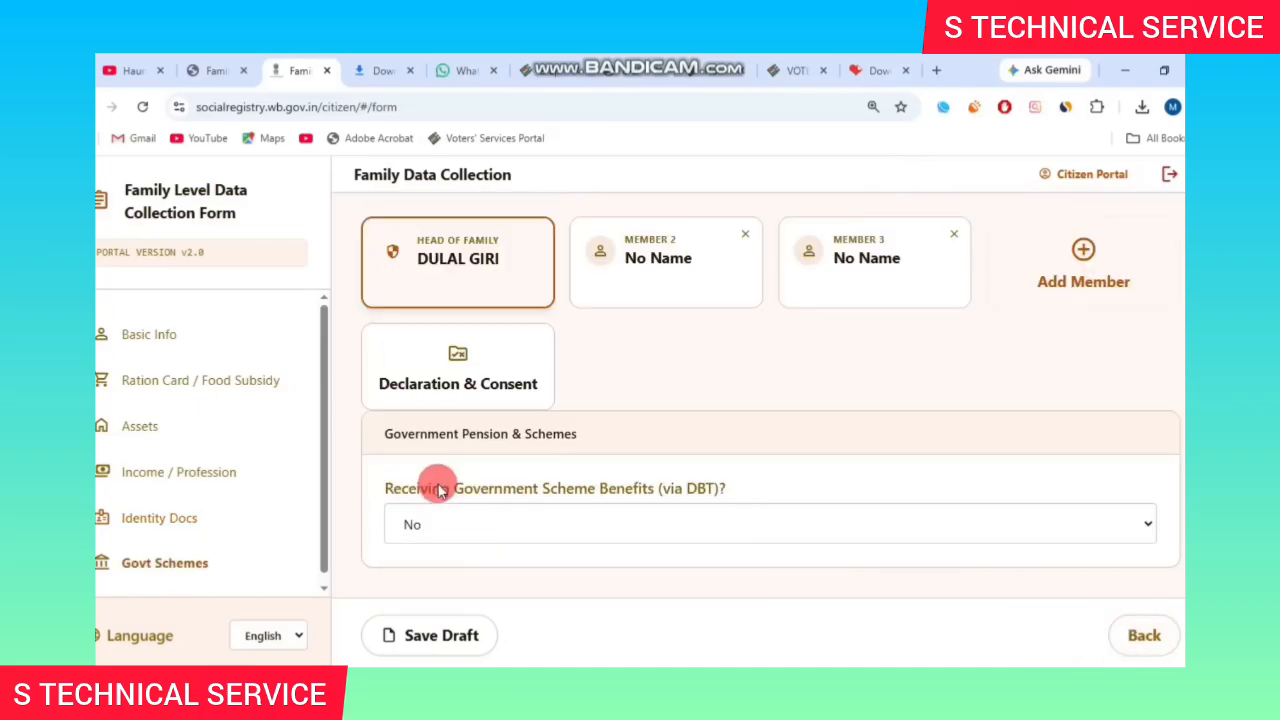
pyautogui.click(520, 523)
pyautogui.click(609, 574)
pyautogui.scroll(-2, 614, 434)
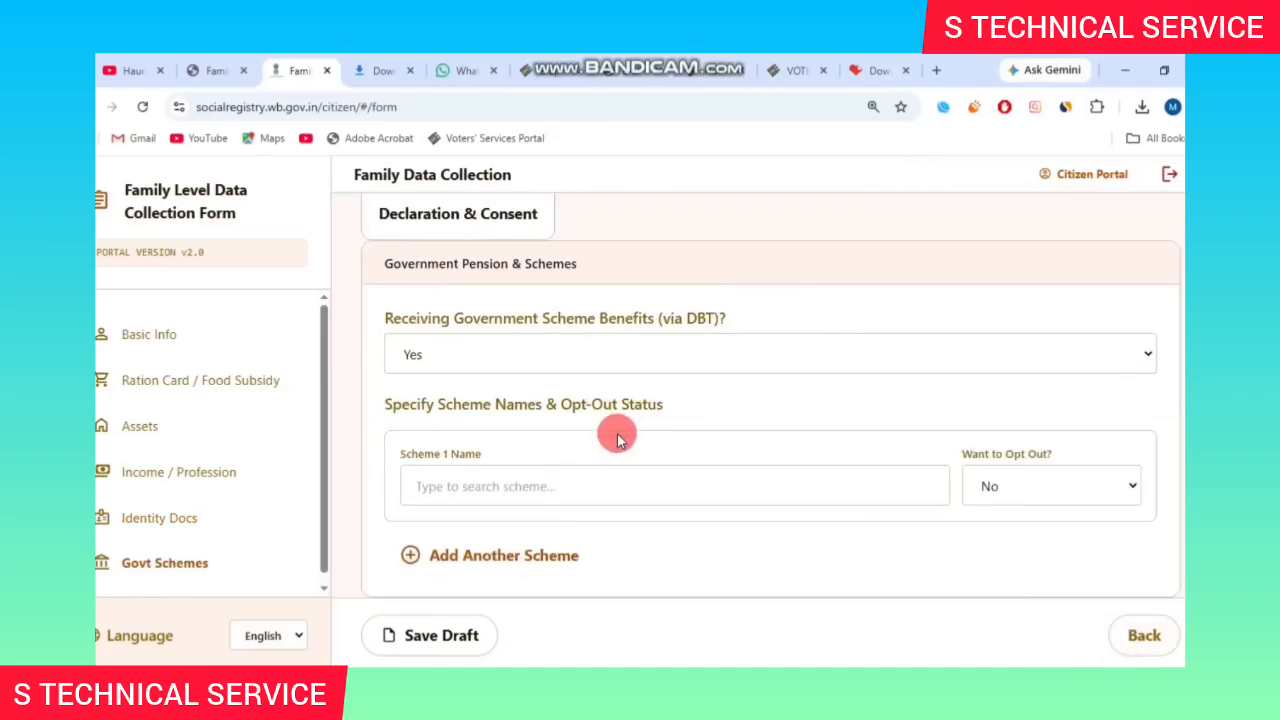
pyautogui.click(540, 354)
pyautogui.click(520, 383)
pyautogui.click(493, 636)
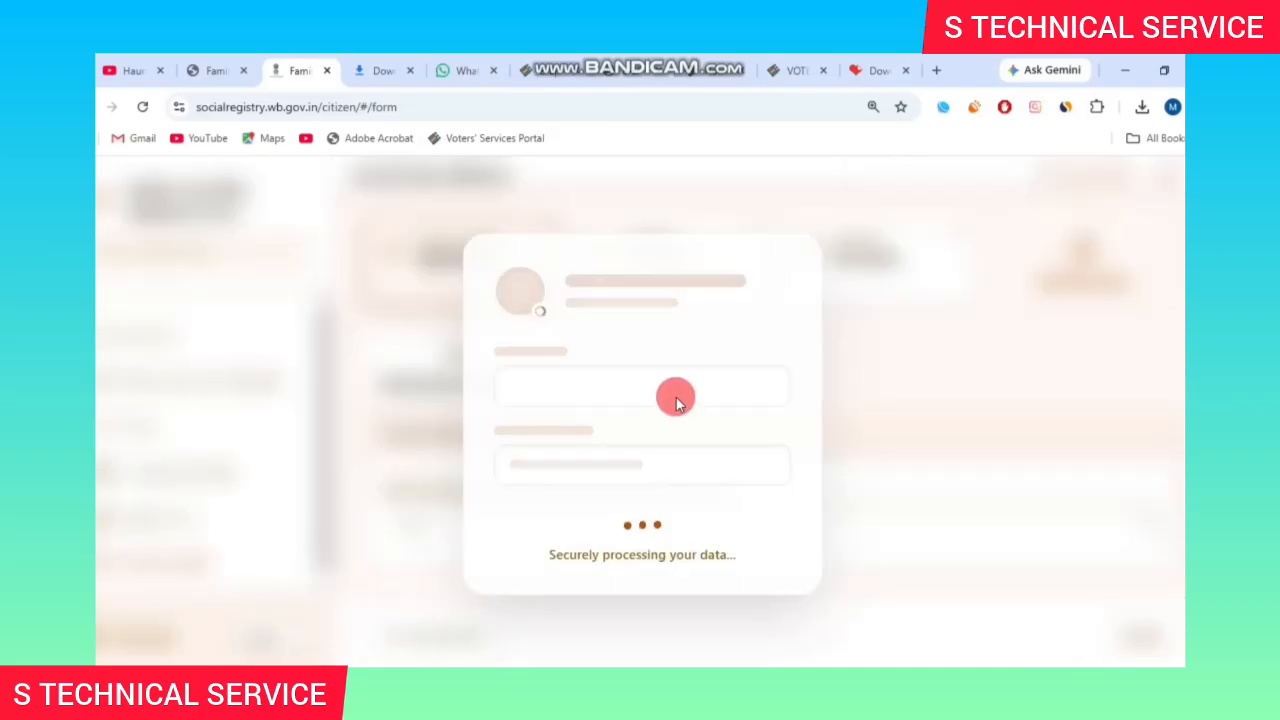
pyautogui.click(667, 290)
# Set Member 2's relation with the head of family to Wife.
pyautogui.scroll(-1, 667, 290)
pyautogui.moveTo(385, 348); pyautogui.dragTo(424, 355)
pyautogui.scroll(1, 690, 373)
pyautogui.click(698, 374)
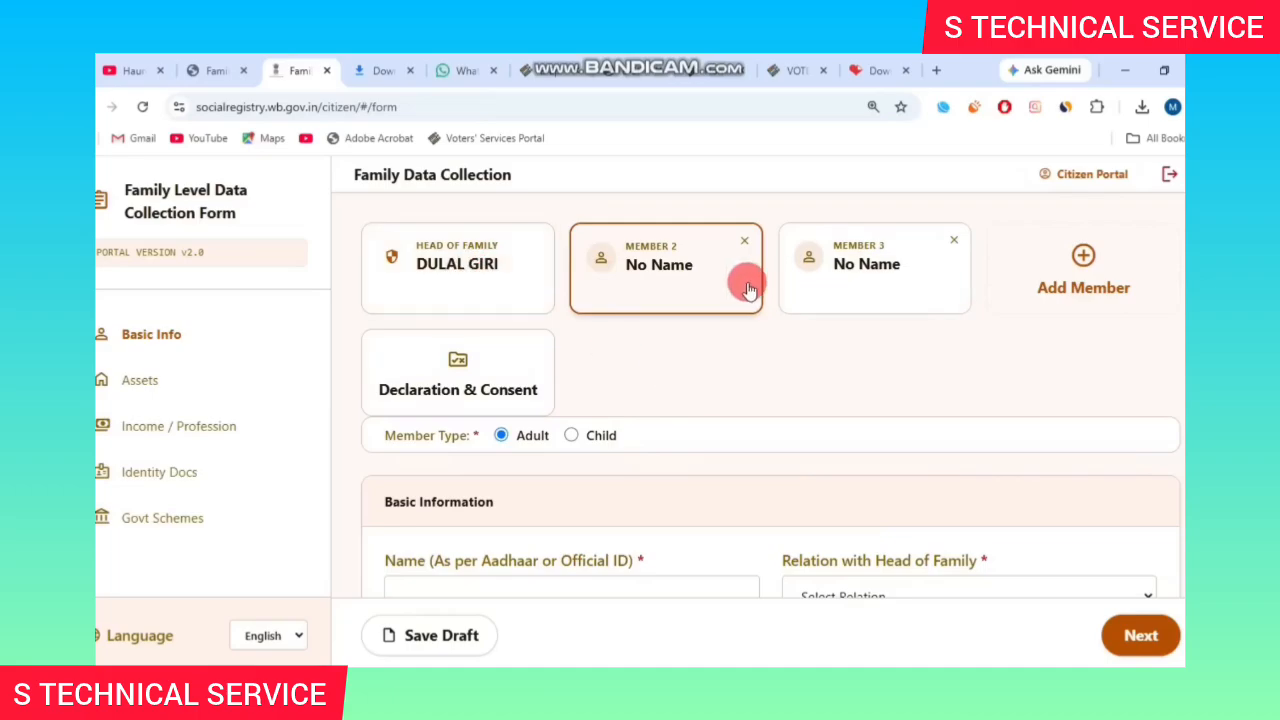
pyautogui.scroll(3, 835, 372)
pyautogui.scroll(-3, 657, 271)
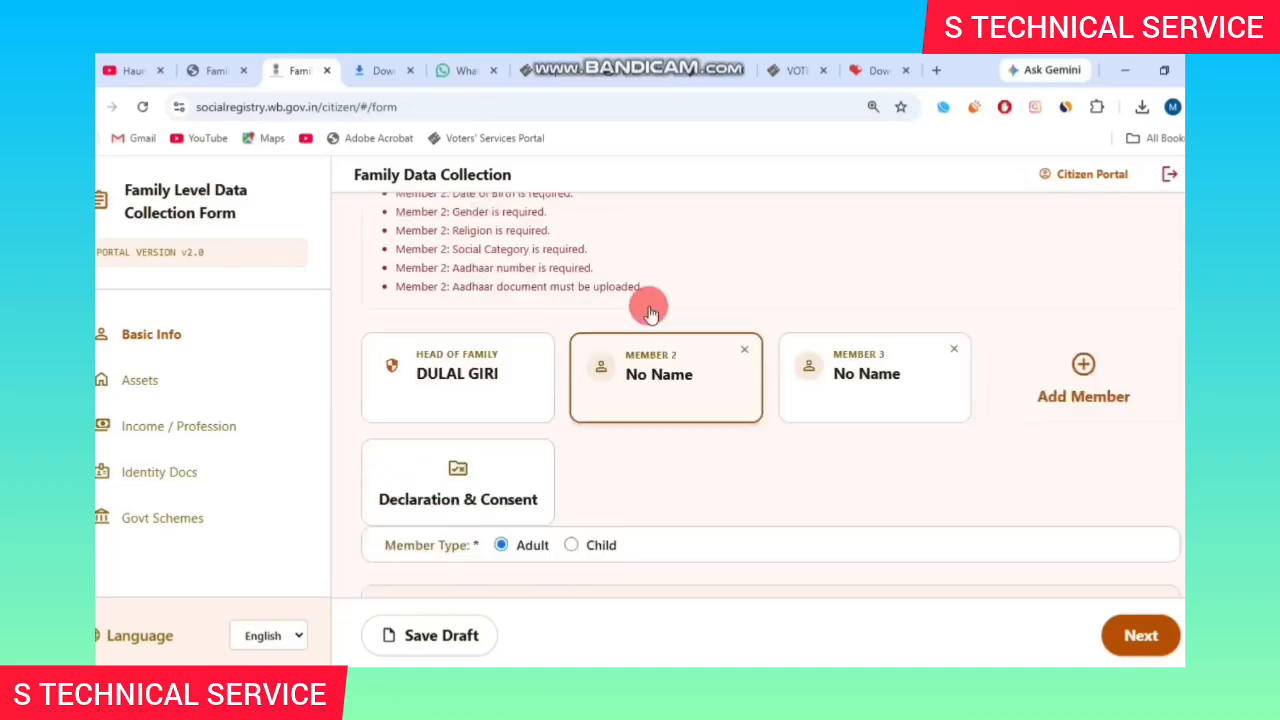
pyautogui.moveTo(385, 414); pyautogui.dragTo(452, 416)
pyautogui.click(519, 417)
pyautogui.scroll(-3, 677, 400)
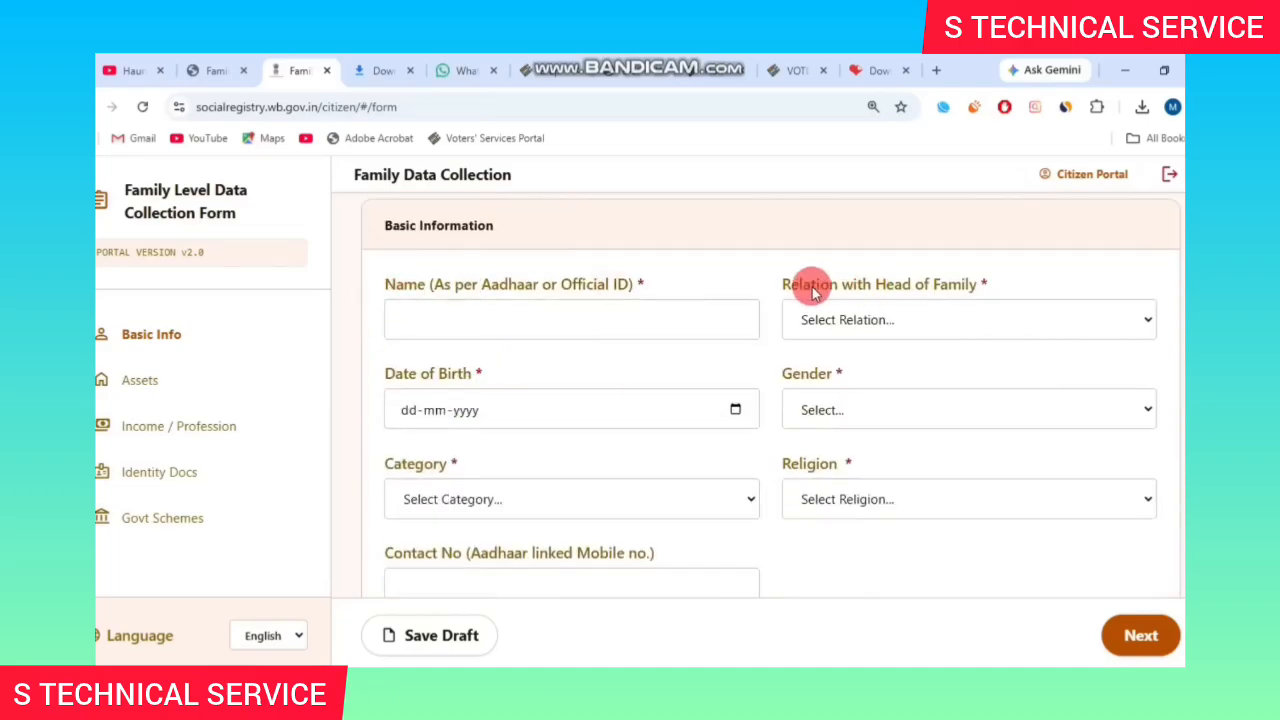
pyautogui.moveTo(811, 286); pyautogui.dragTo(976, 286)
pyautogui.click(886, 314)
pyautogui.click(813, 448)
# Set gender Female, category UR and nature of employment Others.
pyautogui.scroll(-1, 560, 330)
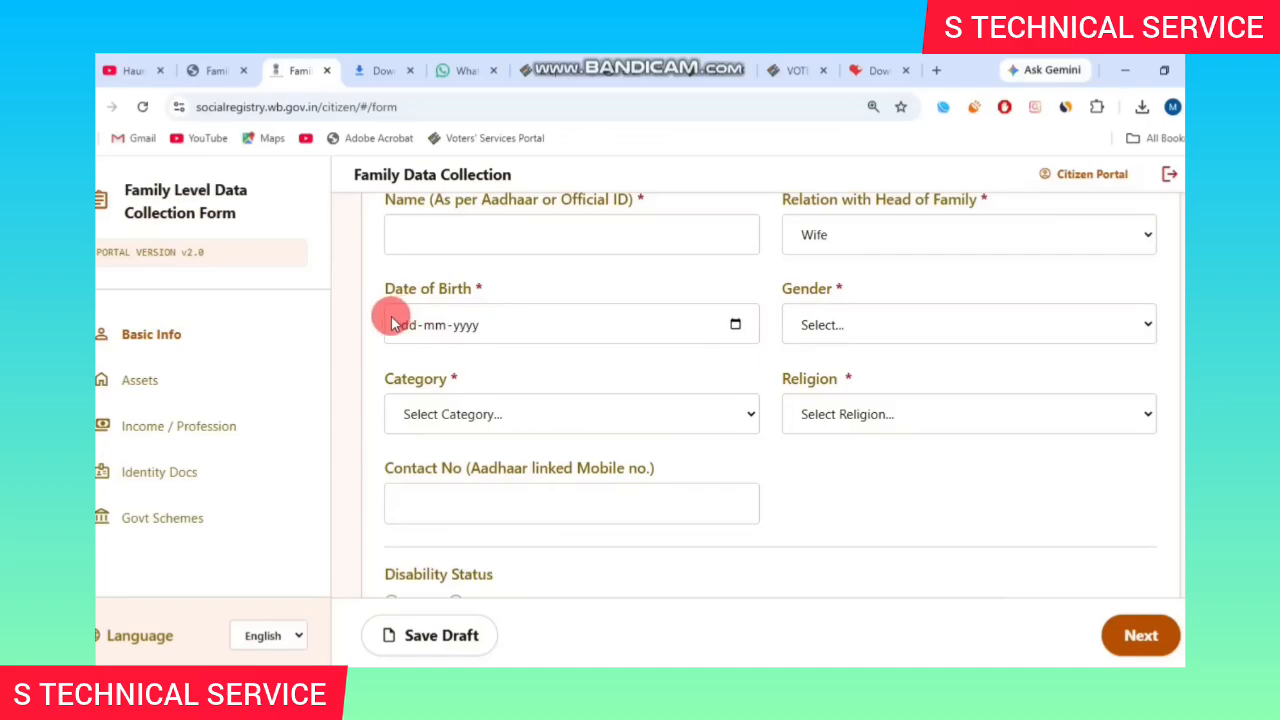
pyautogui.moveTo(385, 288); pyautogui.dragTo(486, 282)
pyautogui.moveTo(780, 290); pyautogui.dragTo(903, 317)
pyautogui.click(903, 320)
pyautogui.click(840, 400)
pyautogui.moveTo(372, 380); pyautogui.dragTo(458, 380)
pyautogui.click(536, 418)
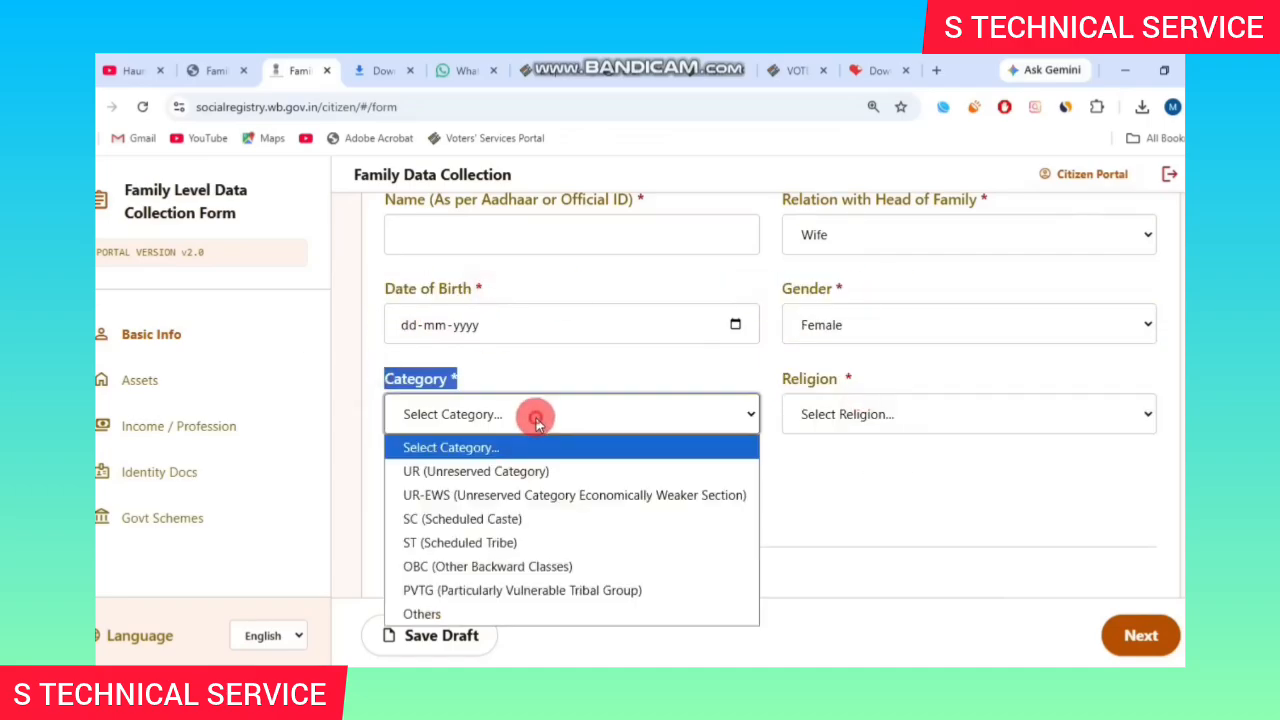
pyautogui.click(476, 471)
pyautogui.moveTo(782, 379); pyautogui.dragTo(852, 379)
pyautogui.click(900, 414)
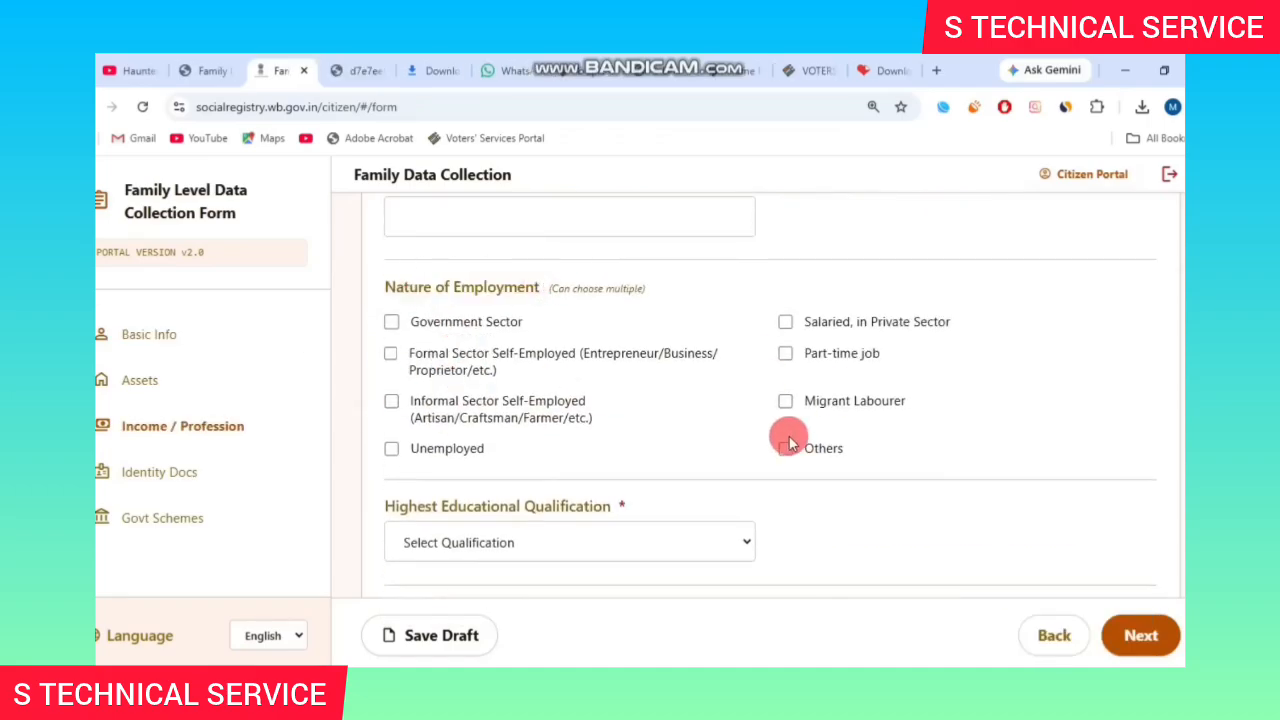
pyautogui.click(786, 446)
# Set qualification Lower than 10th and answer No to constitutional post, pensioner and GST.
pyautogui.scroll(-1, 914, 437)
pyautogui.click(515, 458)
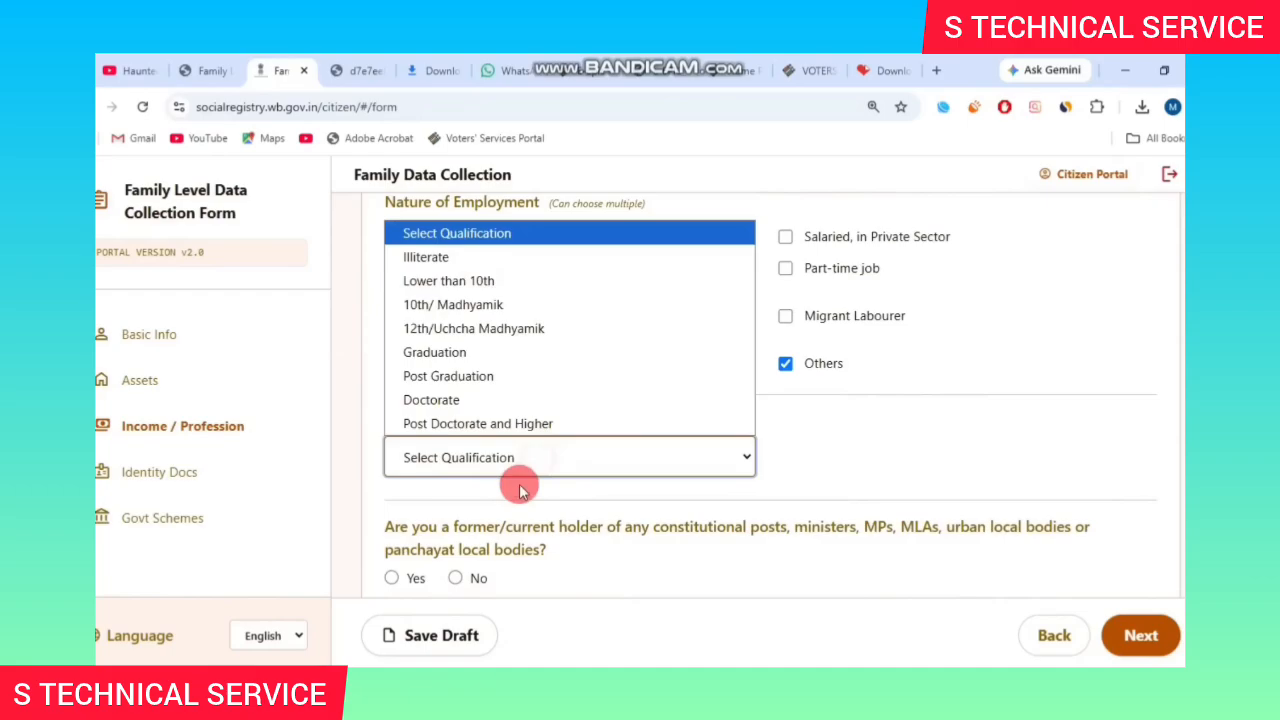
pyautogui.click(486, 283)
pyautogui.scroll(-2, 440, 330)
pyautogui.click(455, 408)
pyautogui.click(455, 480)
pyautogui.click(455, 552)
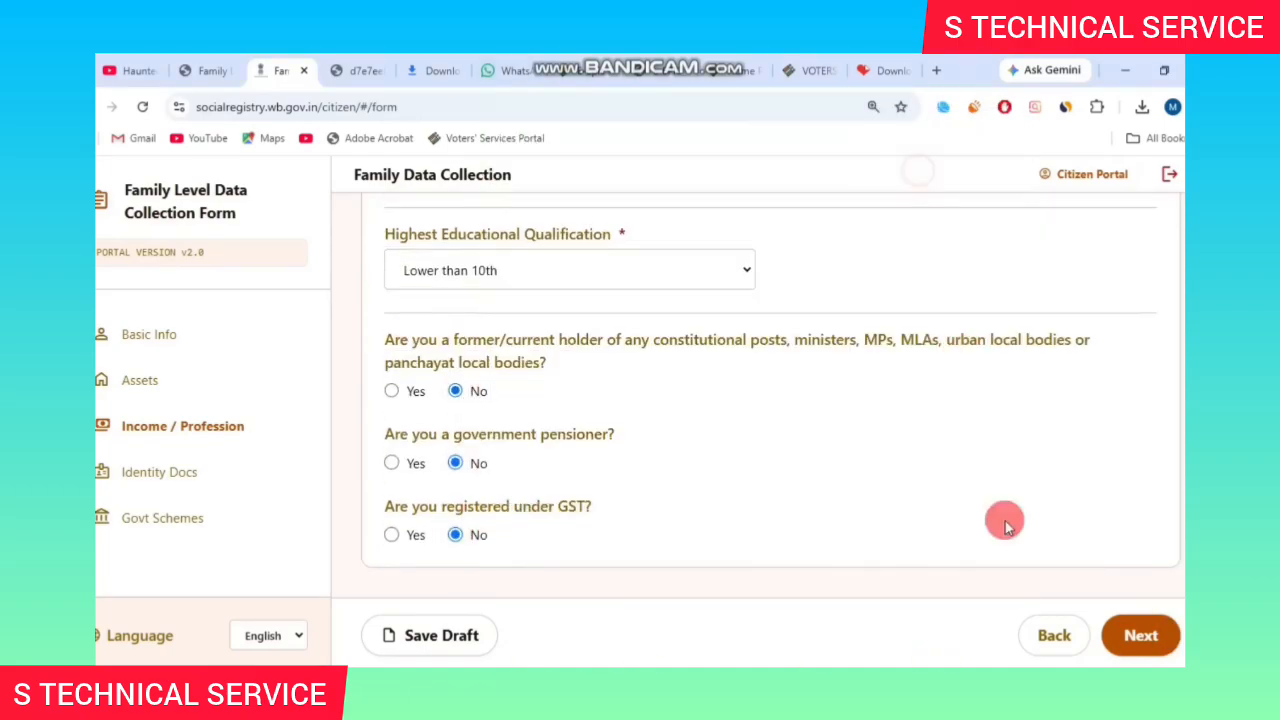
# Skip past Identity Docs and apply for Annapurna Yojana on Govt Schemes.
pyautogui.click(1140, 635)
pyautogui.moveTo(440, 460); pyautogui.dragTo(600, 443)
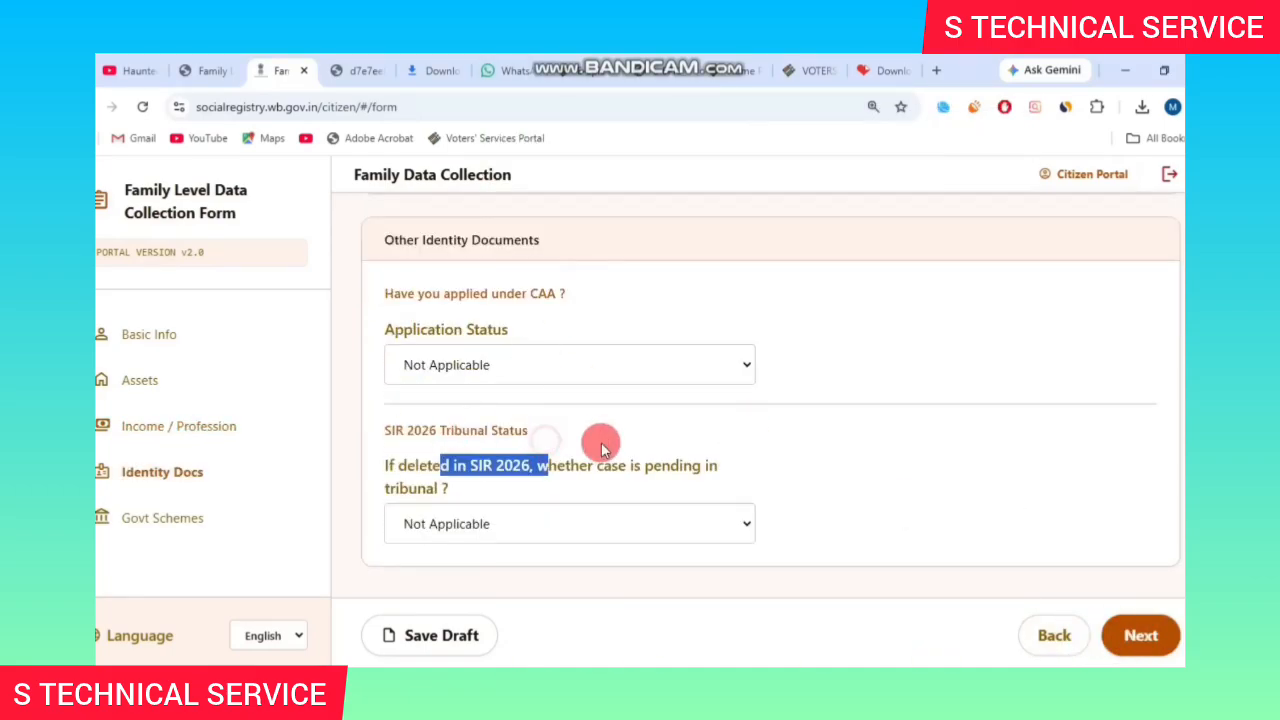
pyautogui.click(1140, 635)
pyautogui.scroll(1, 450, 365)
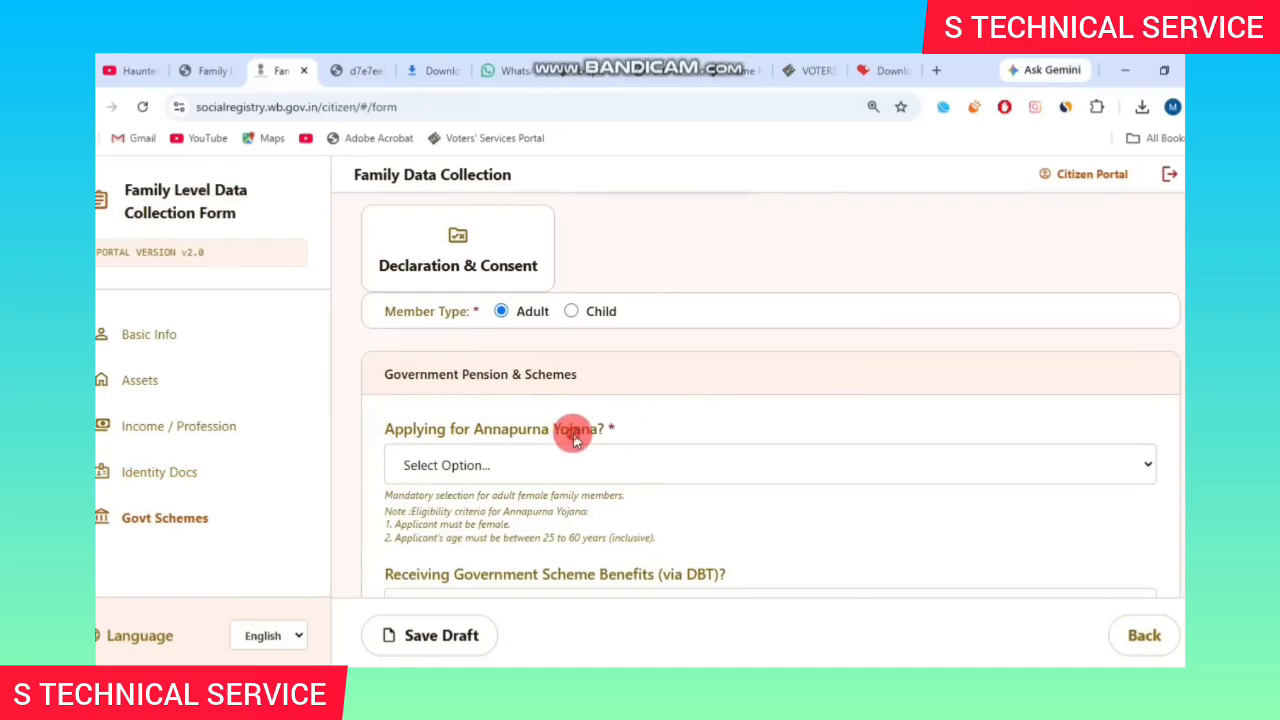
pyautogui.click(575, 470)
pyautogui.click(575, 522)
pyautogui.scroll(2, 590, 400)
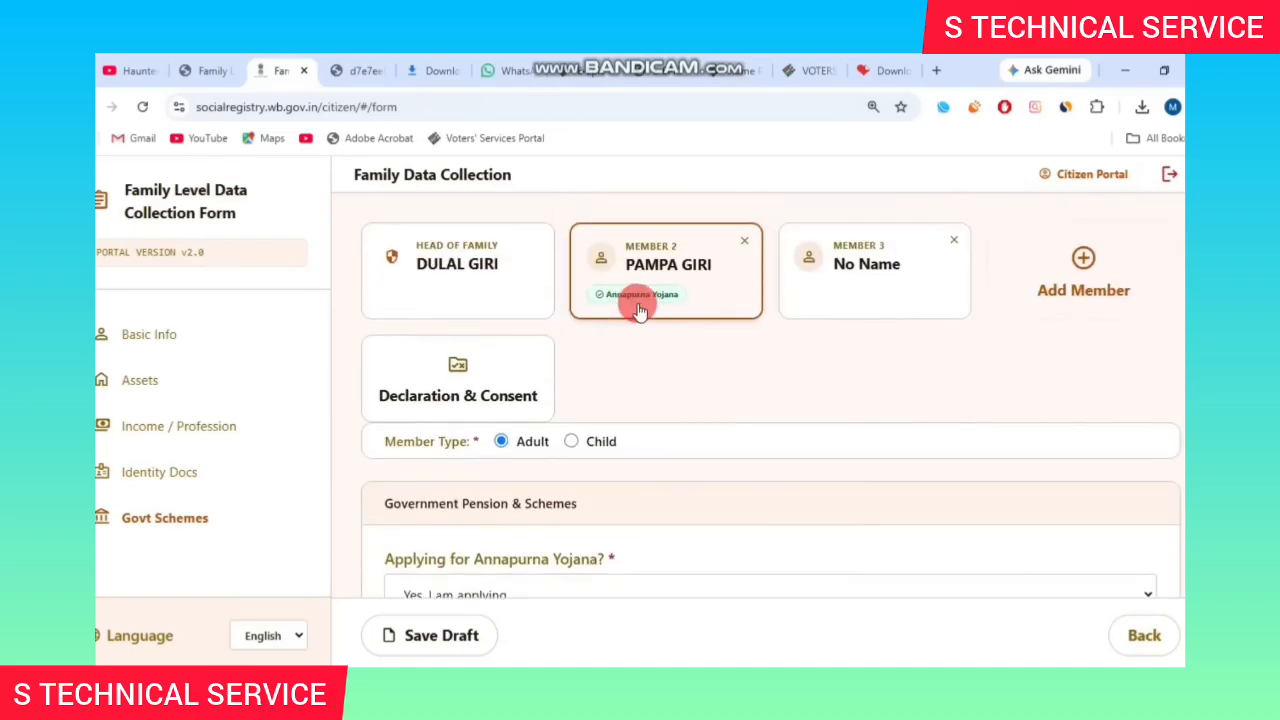
pyautogui.scroll(-2, 638, 305)
pyautogui.moveTo(414, 390); pyautogui.dragTo(606, 378)
pyautogui.click(514, 451)
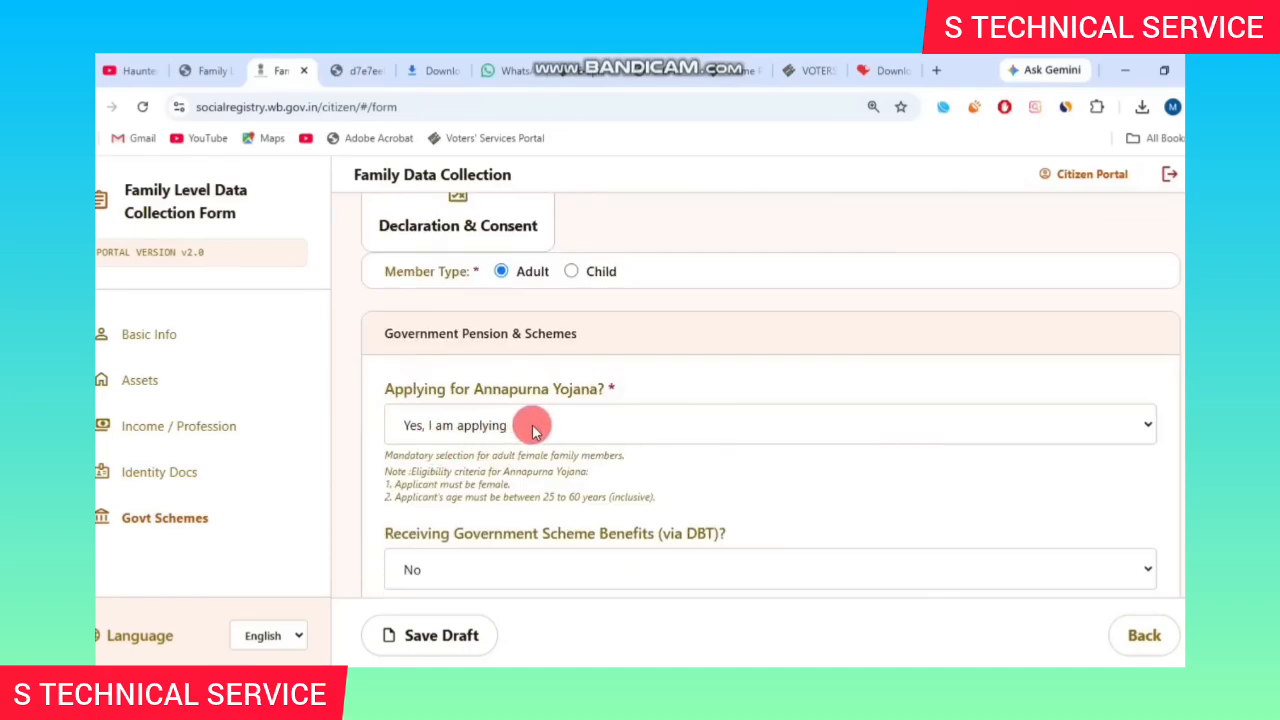
# Mark DBT benefits Yes with Lakshmir Bhandar opted out, and save the draft.
pyautogui.scroll(-1, 600, 500)
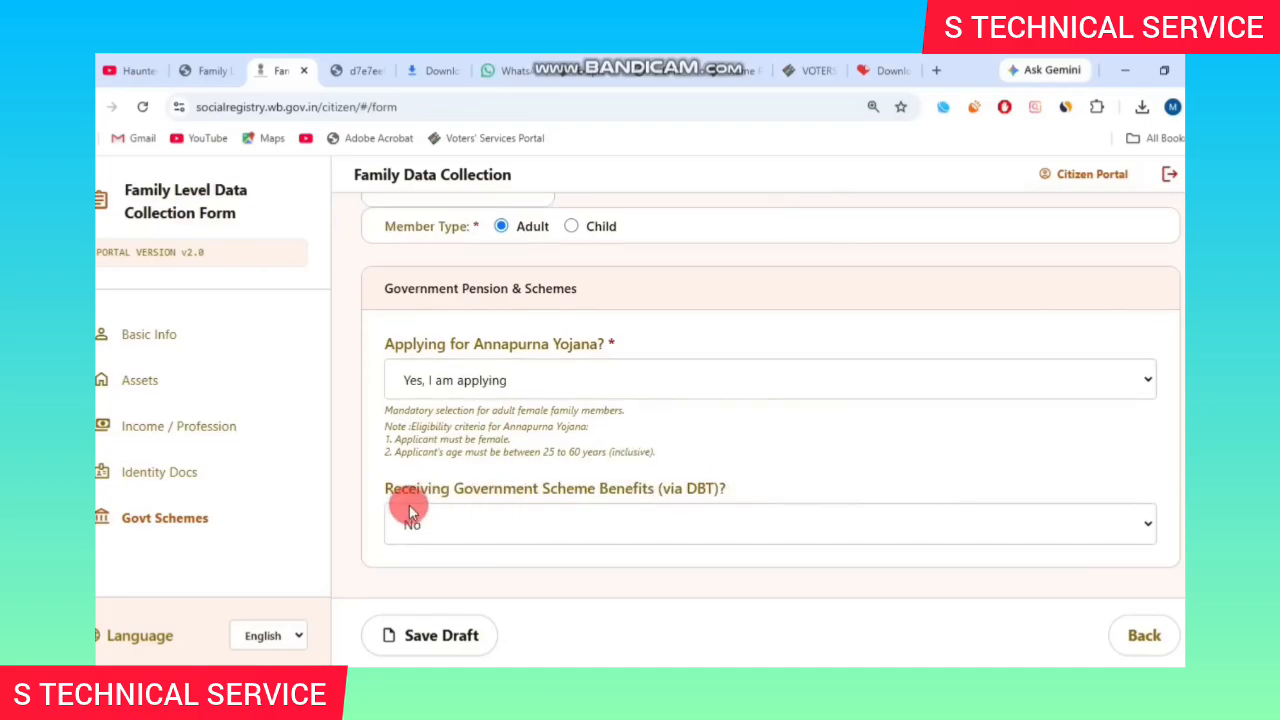
pyautogui.moveTo(480, 488); pyautogui.dragTo(596, 488)
pyautogui.click(540, 525)
pyautogui.click(532, 582)
pyautogui.scroll(-2, 560, 480)
pyautogui.click(910, 450)
pyautogui.moveTo(876, 195); pyautogui.dragTo(876, 295)
pyautogui.click(663, 330)
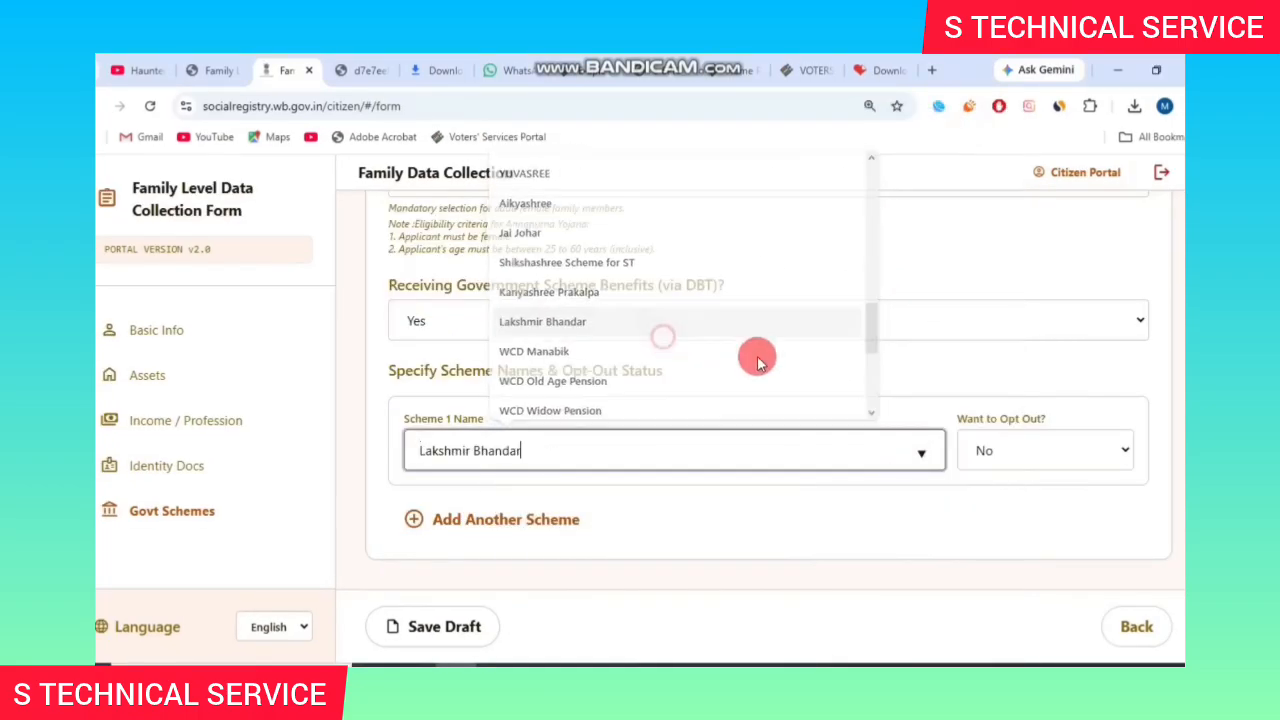
pyautogui.click(1022, 448)
pyautogui.click(1000, 507)
pyautogui.click(440, 626)
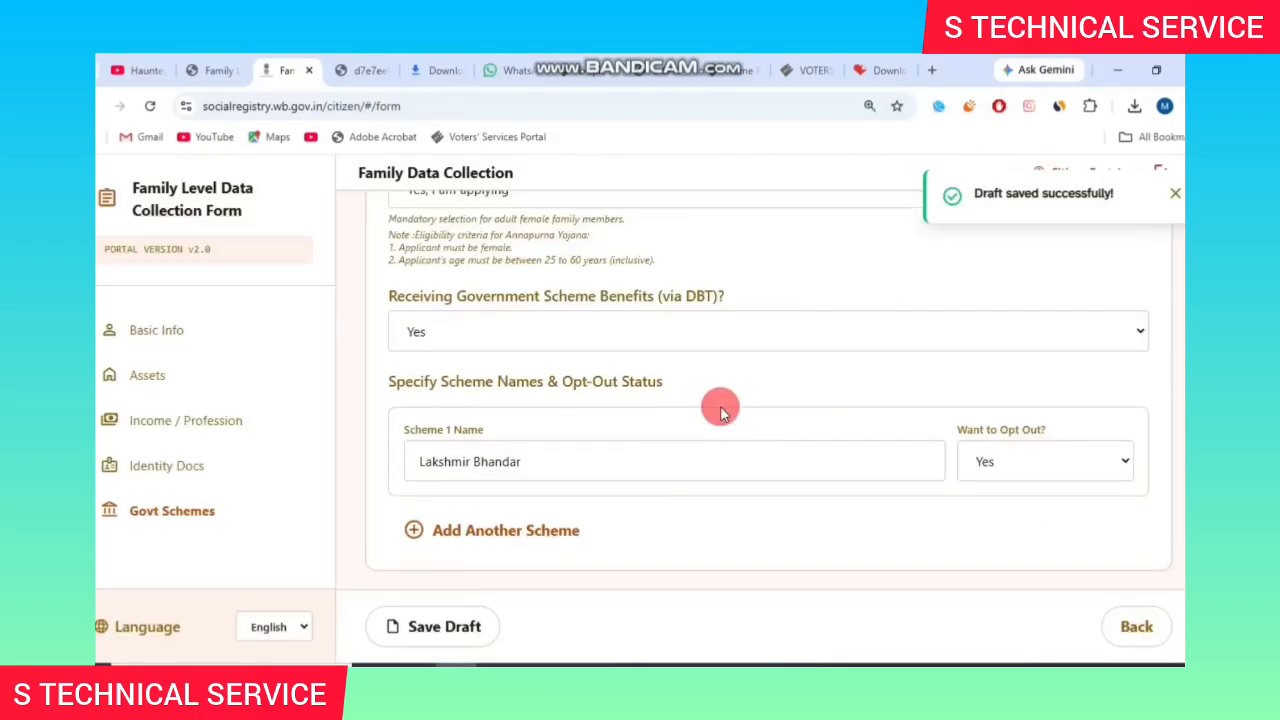
# Mark the third member as a Child, Daughter of the head of family, Female.
pyautogui.click(572, 433)
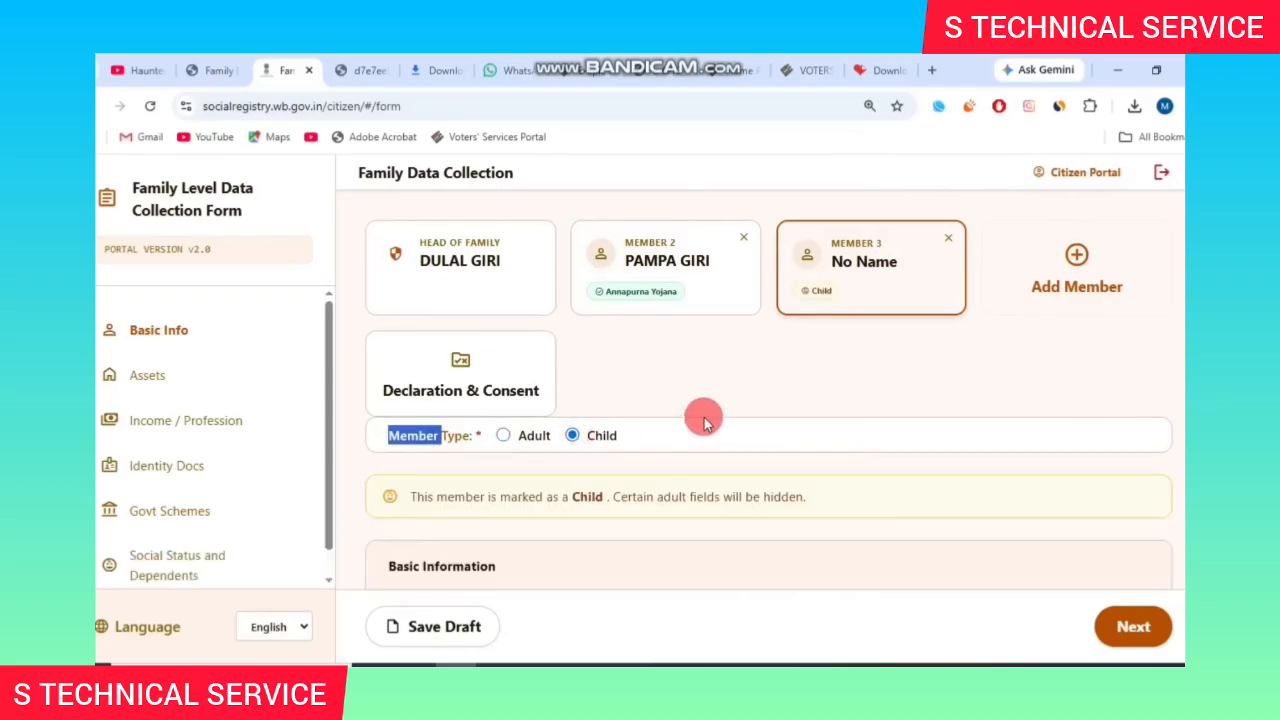
pyautogui.scroll(-2, 414, 371)
pyautogui.click(960, 392)
pyautogui.click(828, 206)
pyautogui.scroll(-1, 813, 388)
pyautogui.moveTo(389, 377); pyautogui.dragTo(500, 372)
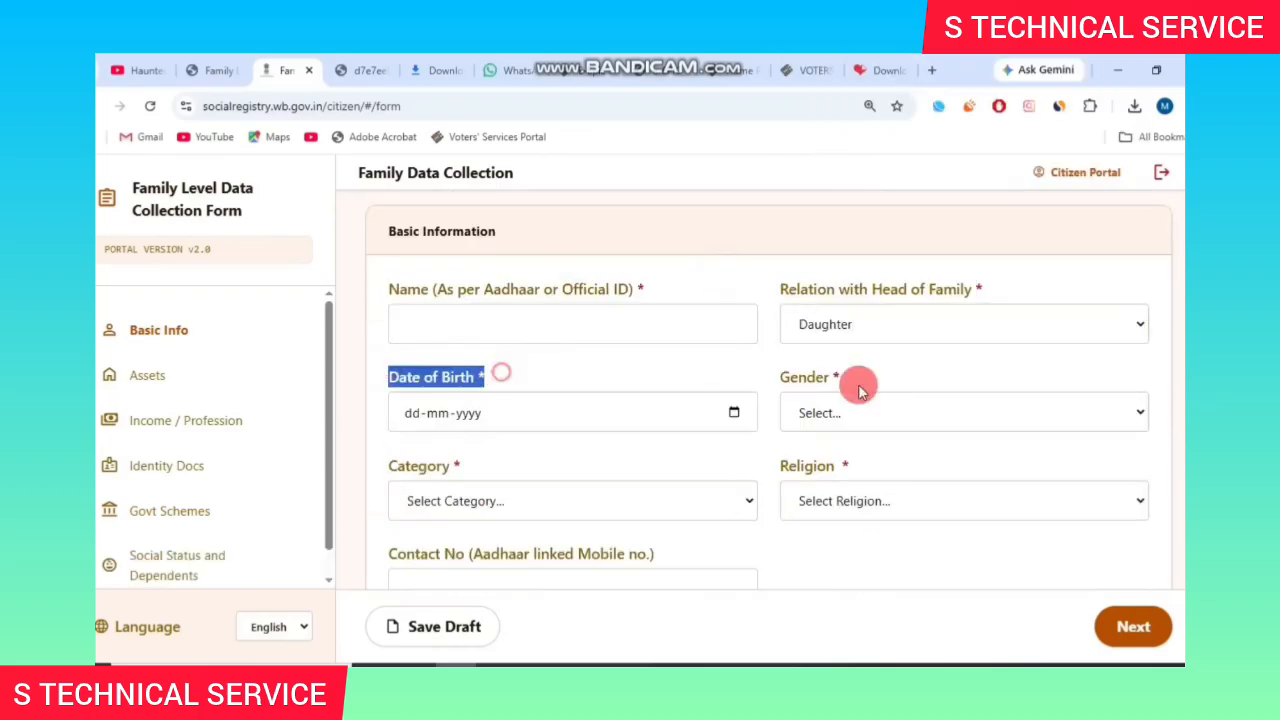
pyautogui.click(858, 411)
pyautogui.click(835, 491)
# Set the member's category to UR, religion to Hinduism, and health insurance to No.
pyautogui.click(545, 506)
pyautogui.click(490, 327)
pyautogui.click(862, 499)
pyautogui.click(862, 349)
pyautogui.scroll(-3, 700, 330)
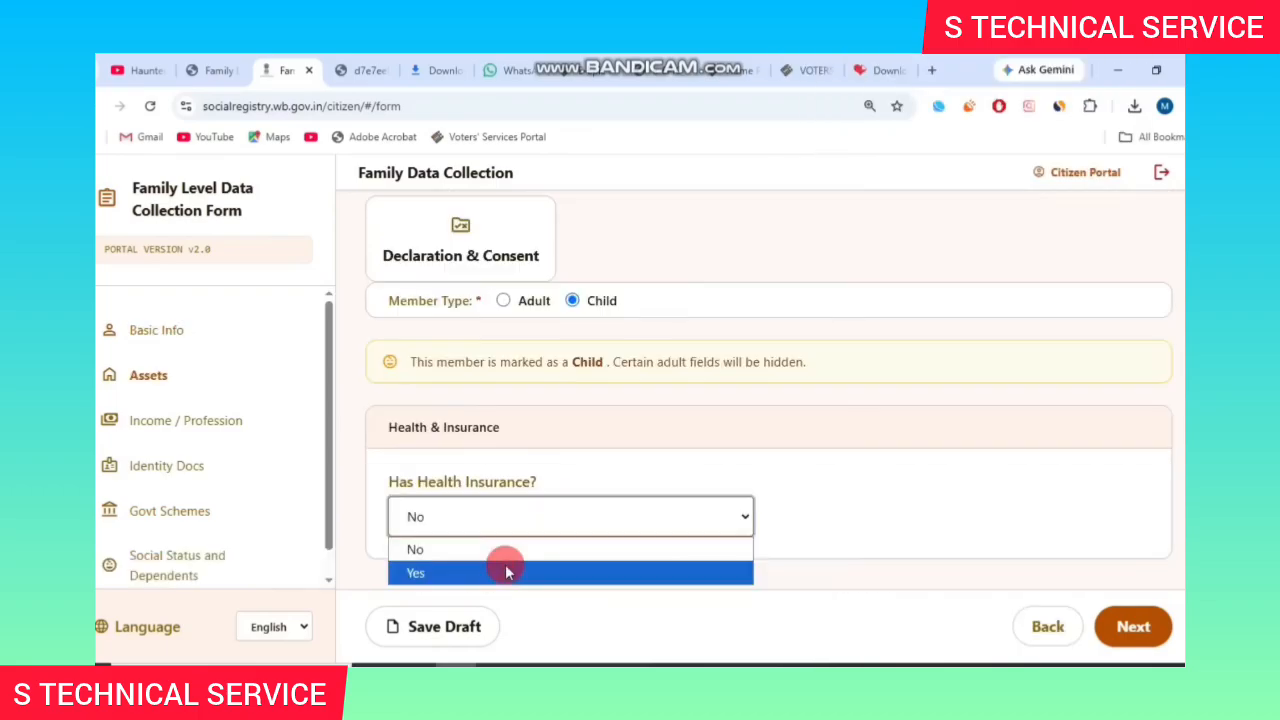
pyautogui.click(503, 566)
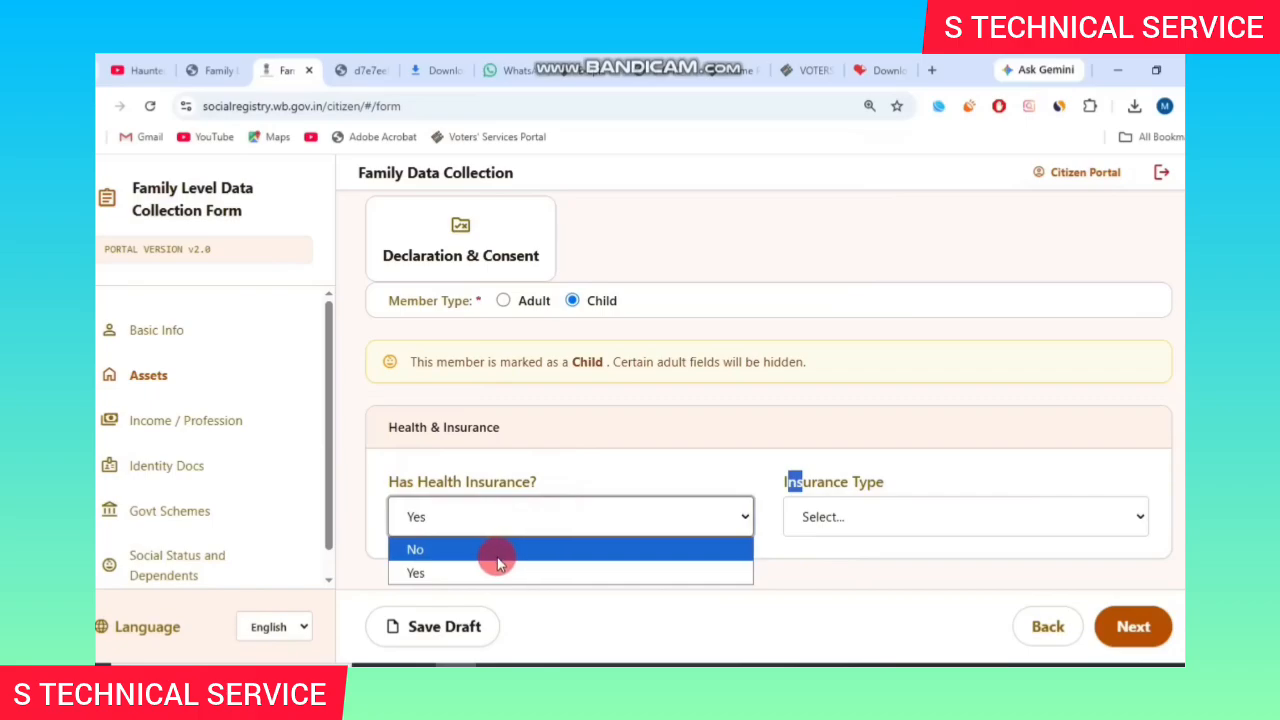
pyautogui.click(497, 553)
# Advance to social status and dependents, set grade Class 4, mark vaccinated, and save draft.
pyautogui.click(1138, 625)
pyautogui.click(1148, 622)
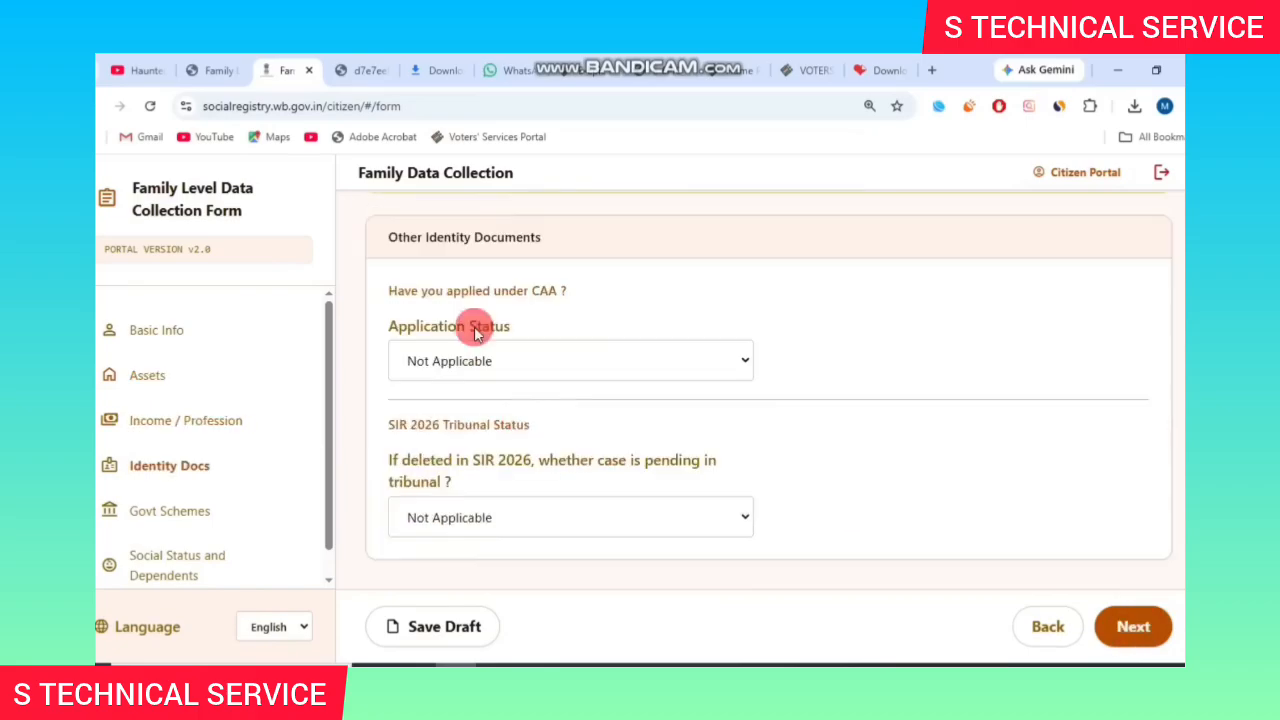
pyautogui.click(1137, 623)
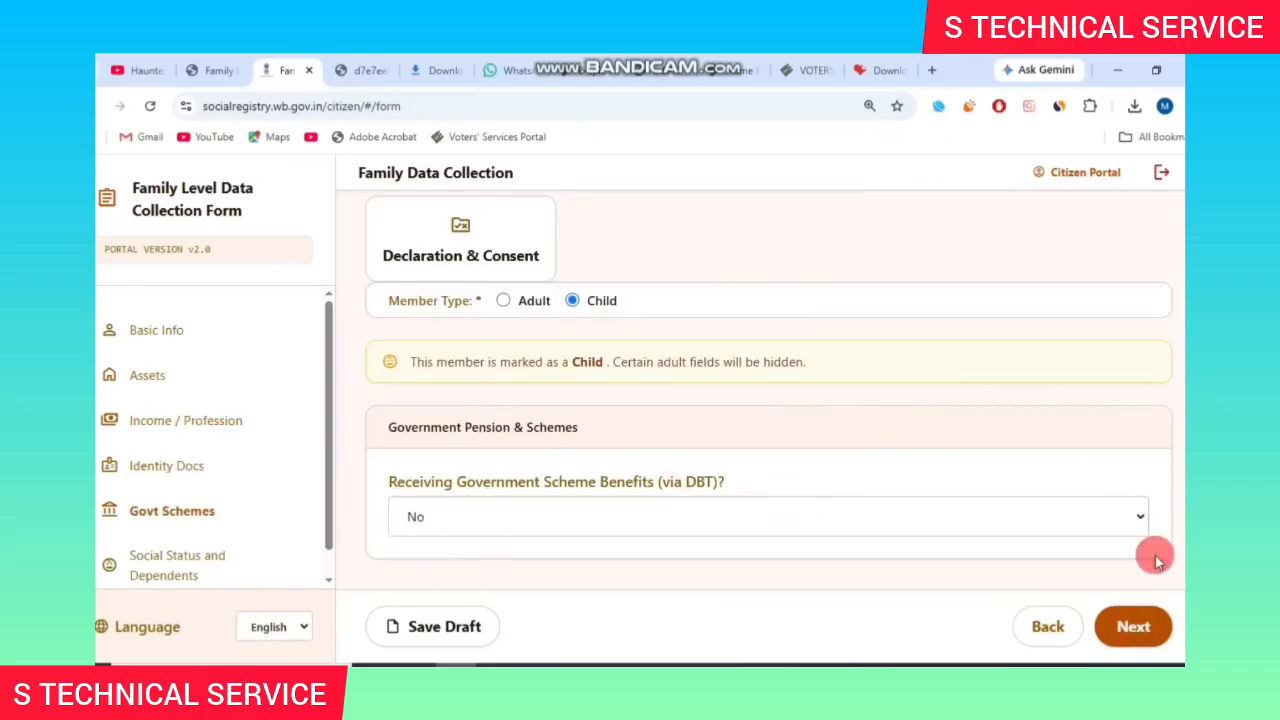
pyautogui.click(1133, 626)
pyautogui.scroll(-1, 709, 414)
pyautogui.click(560, 399)
pyautogui.scroll(-3, 540, 190)
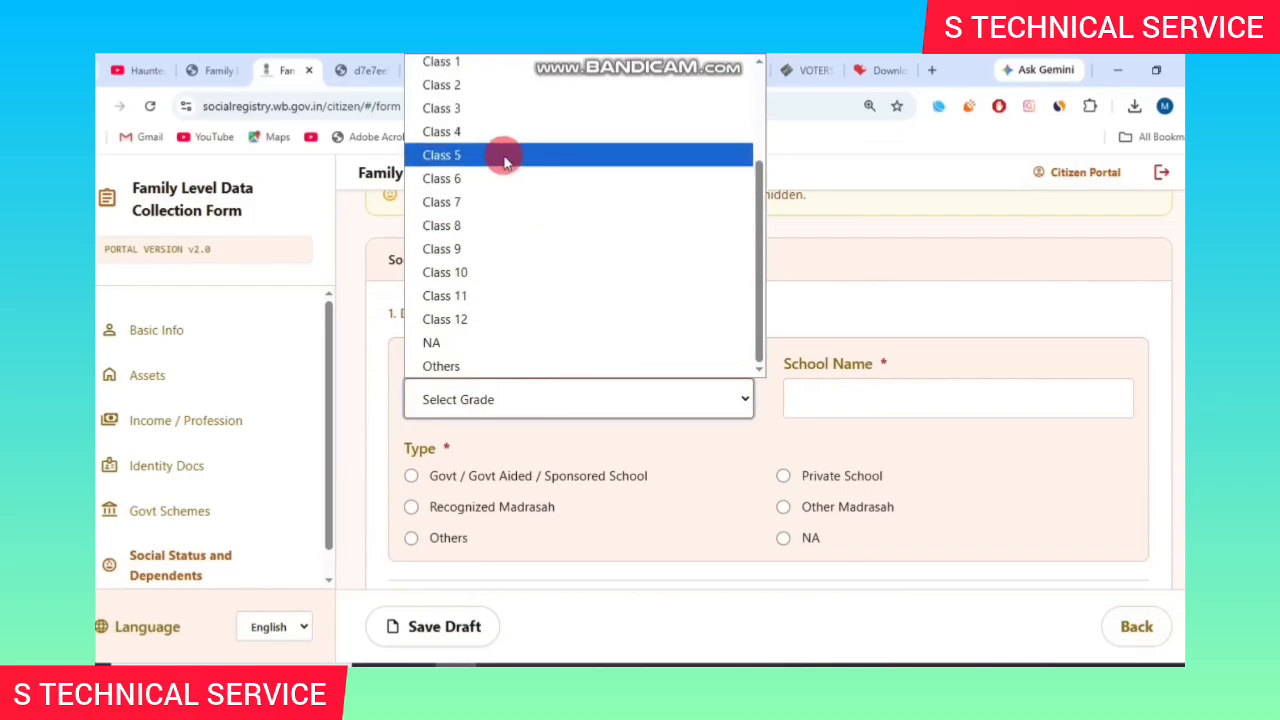
pyautogui.click(500, 157)
pyautogui.scroll(-2, 588, 480)
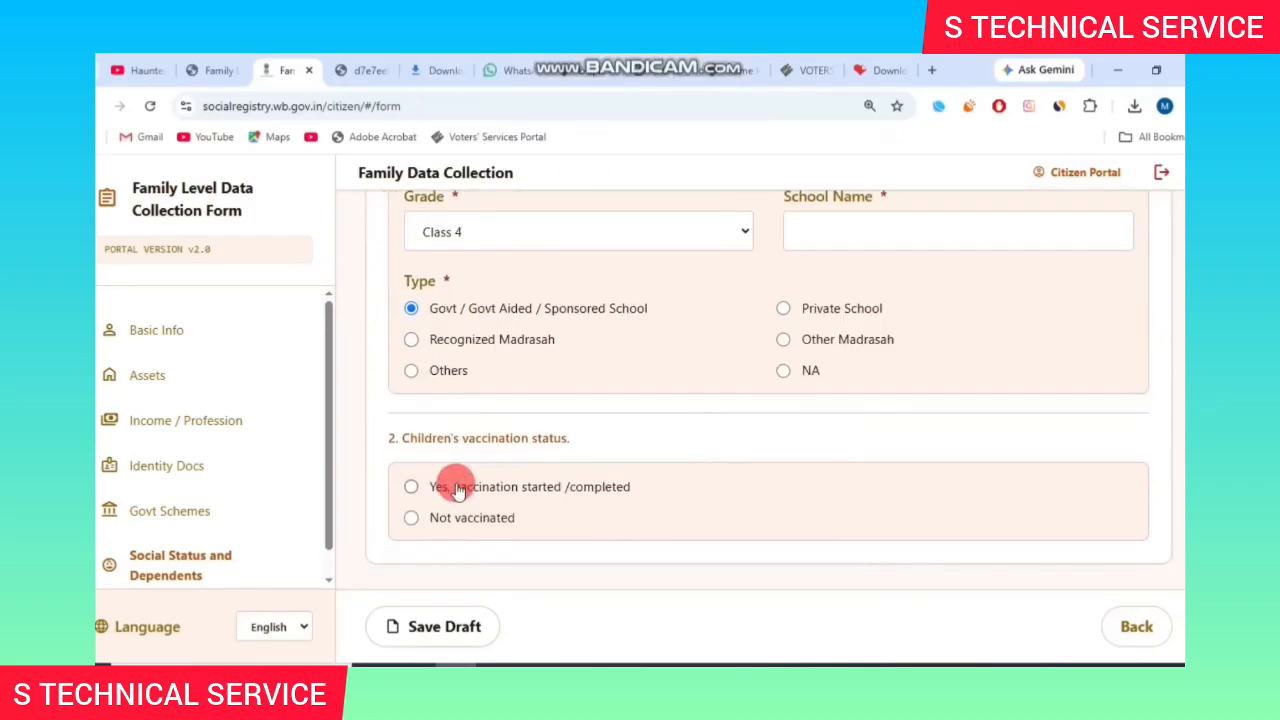
pyautogui.click(409, 486)
pyautogui.click(444, 626)
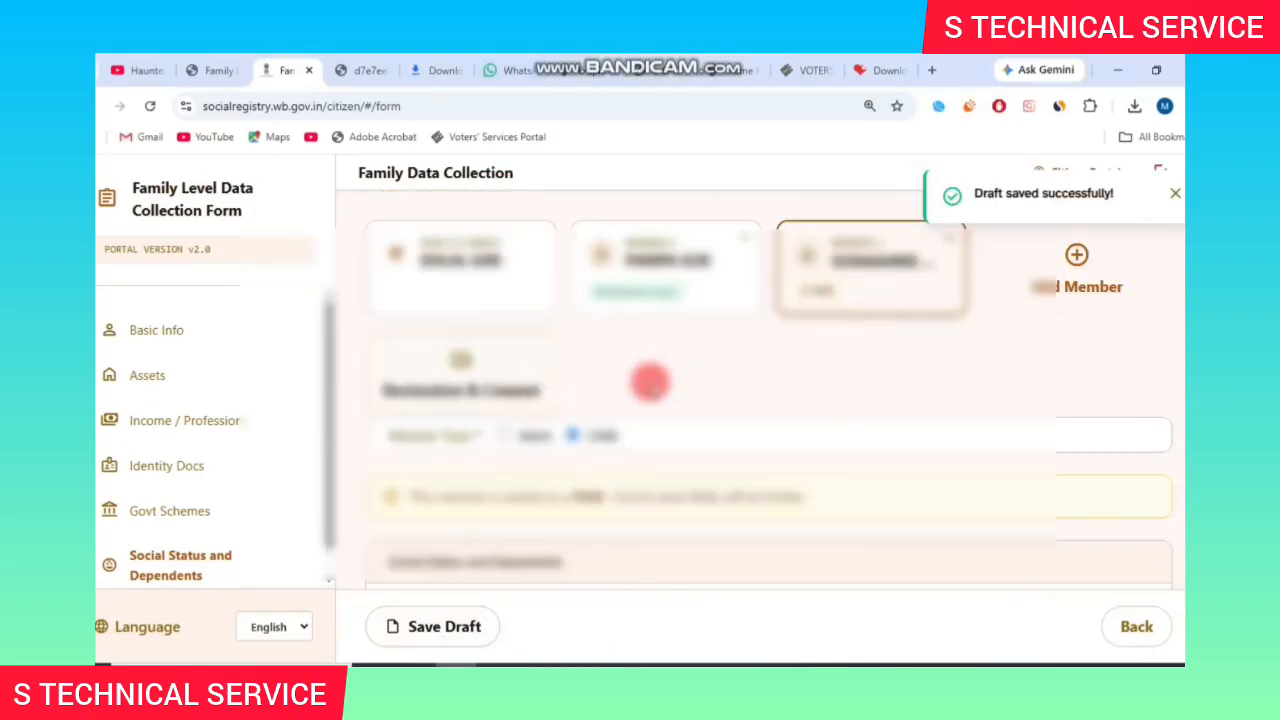
# Tick the consent declaration, preview and submit the application, then print the confirmation.
pyautogui.click(460, 390)
pyautogui.click(162, 514)
pyautogui.click(1066, 627)
pyautogui.scroll(-5, 530, 430)
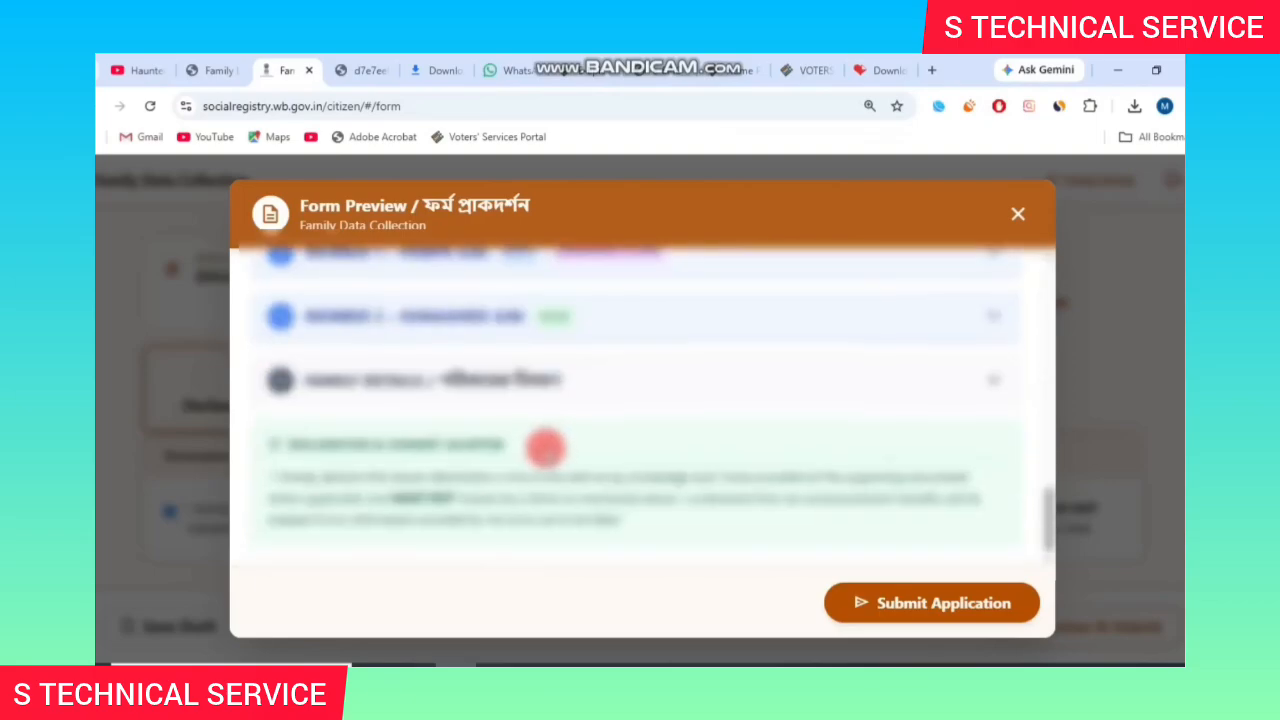
pyautogui.scroll(2, 500, 455)
pyautogui.scroll(-2, 480, 480)
pyautogui.click(910, 614)
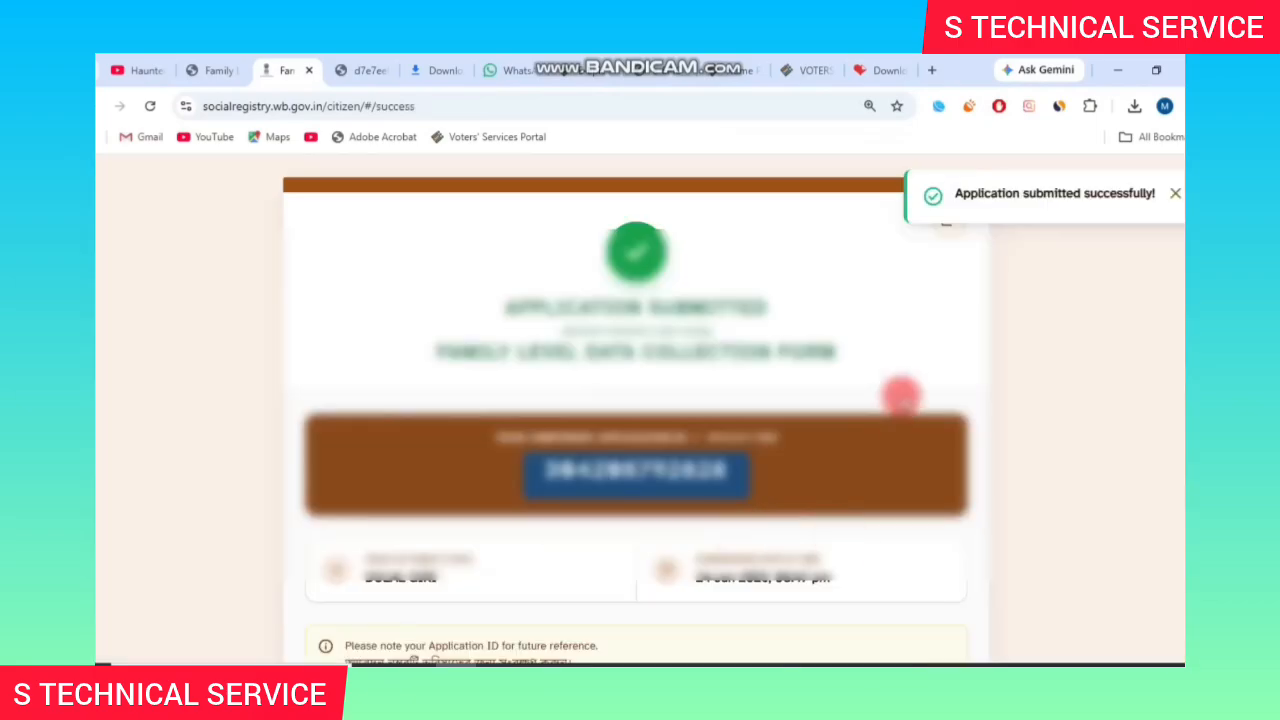
pyautogui.click(929, 603)
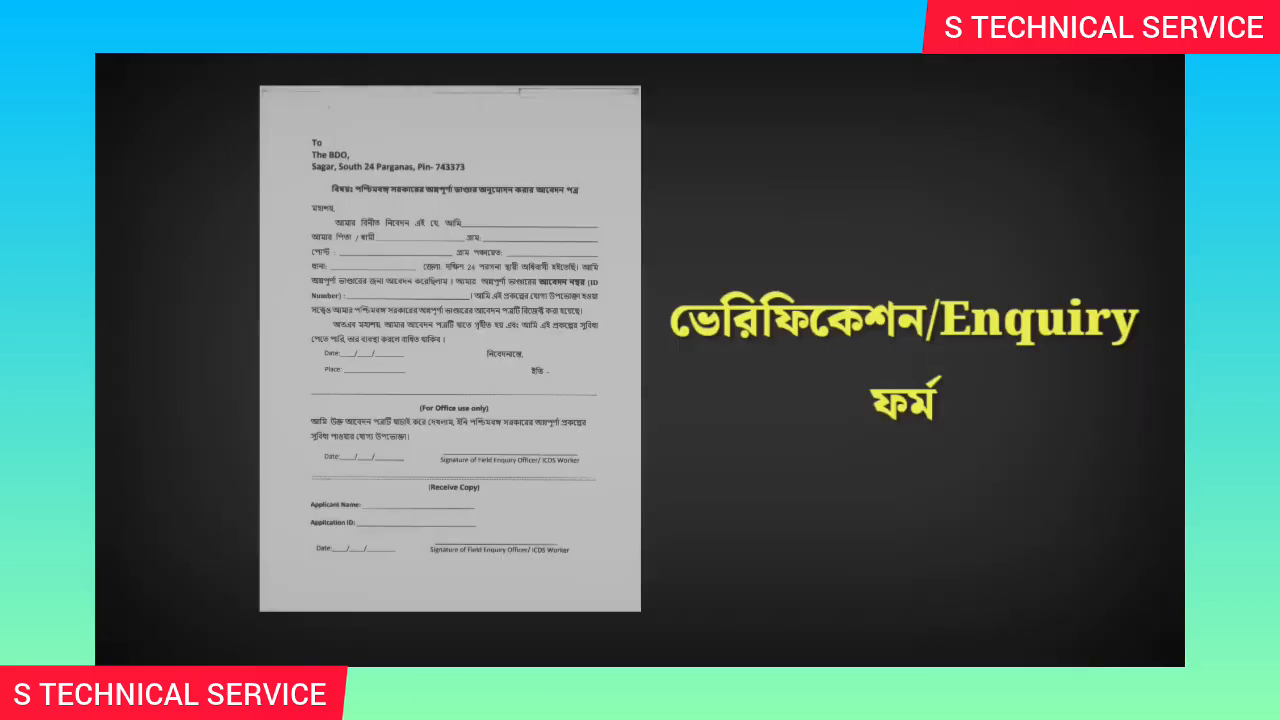